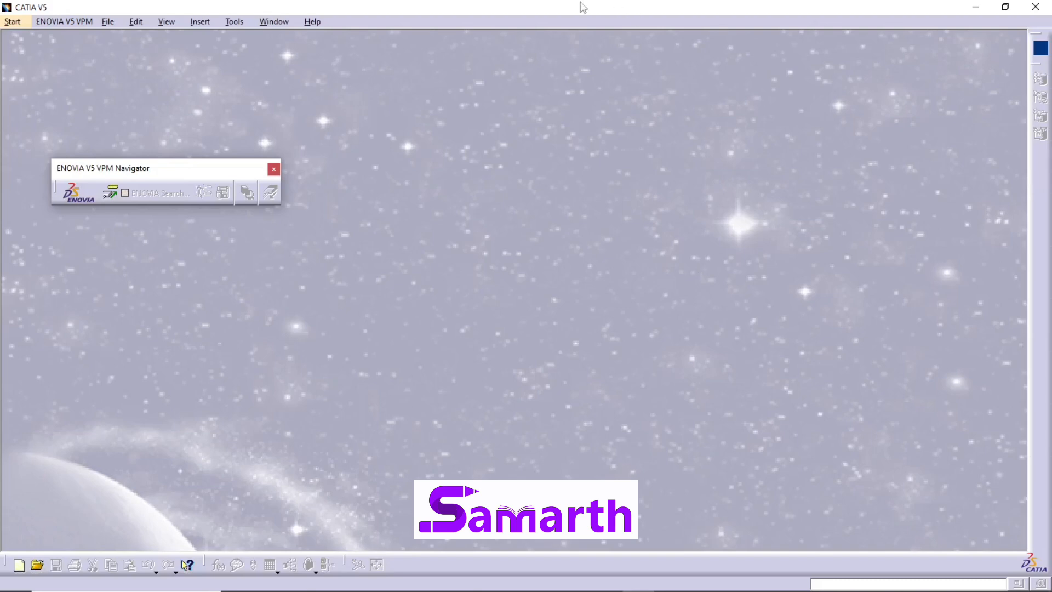
- Start a new part in the Mechanical Design workbench and open a sketch on the yz plane
click(12, 21)
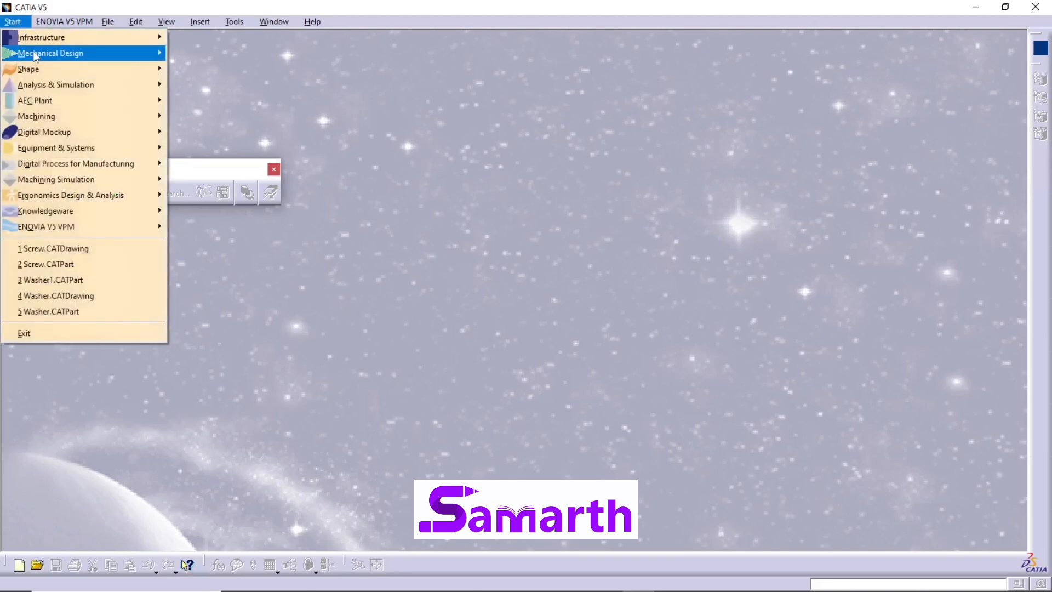
mouse_move(33, 52)
click(254, 53)
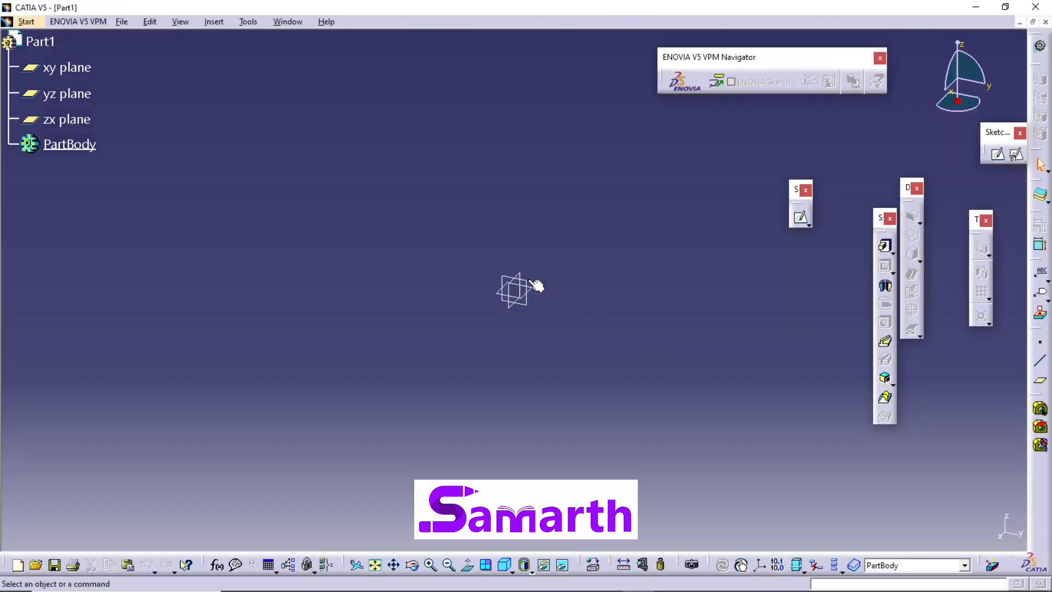
click(536, 284)
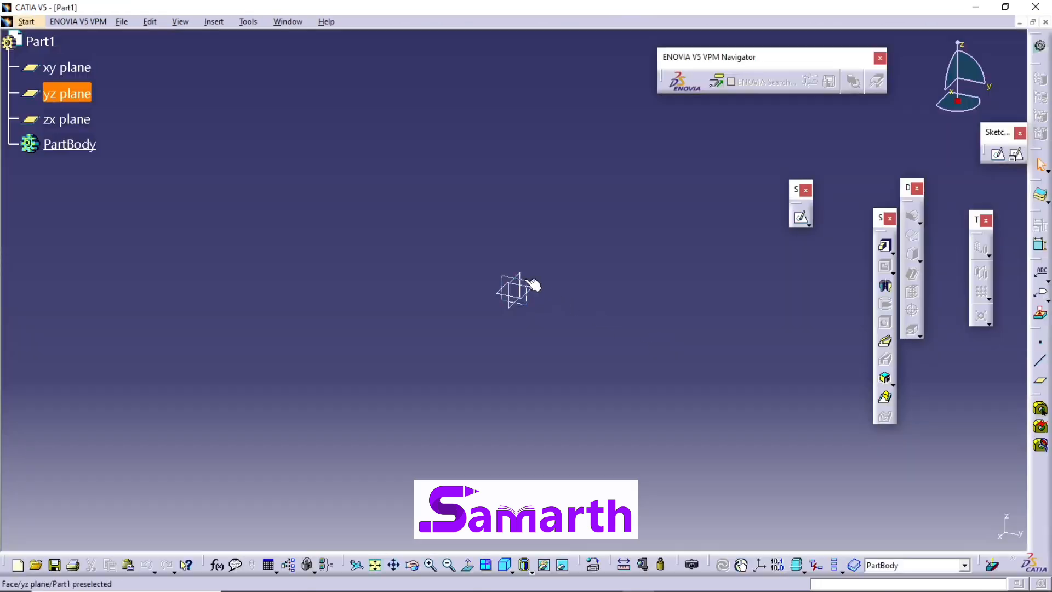
click(801, 218)
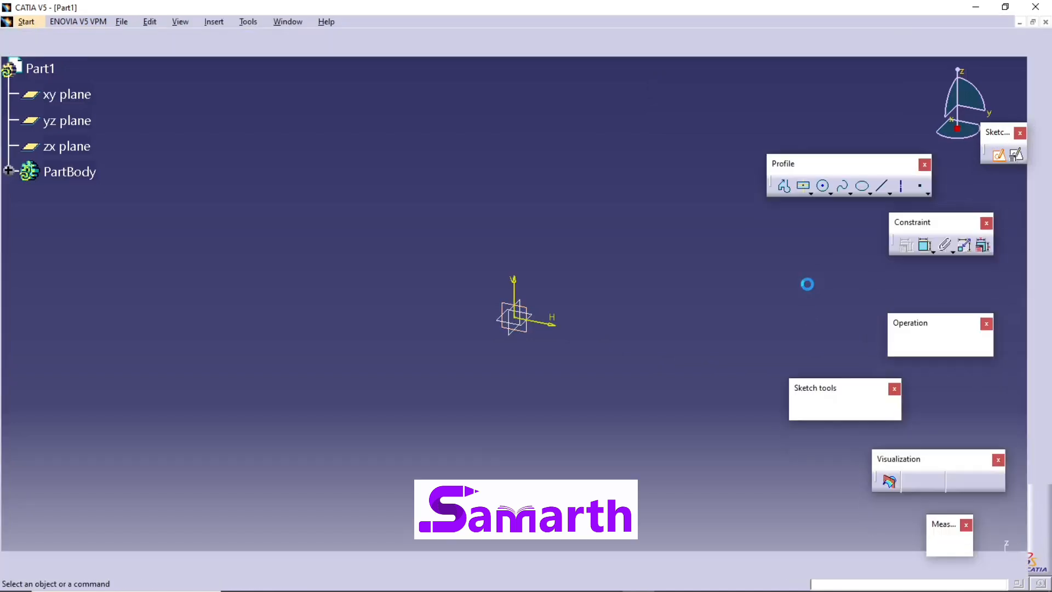
- Draw a vertical axis line along the V axis, from about 73 mm above the origin to well below it
click(903, 187)
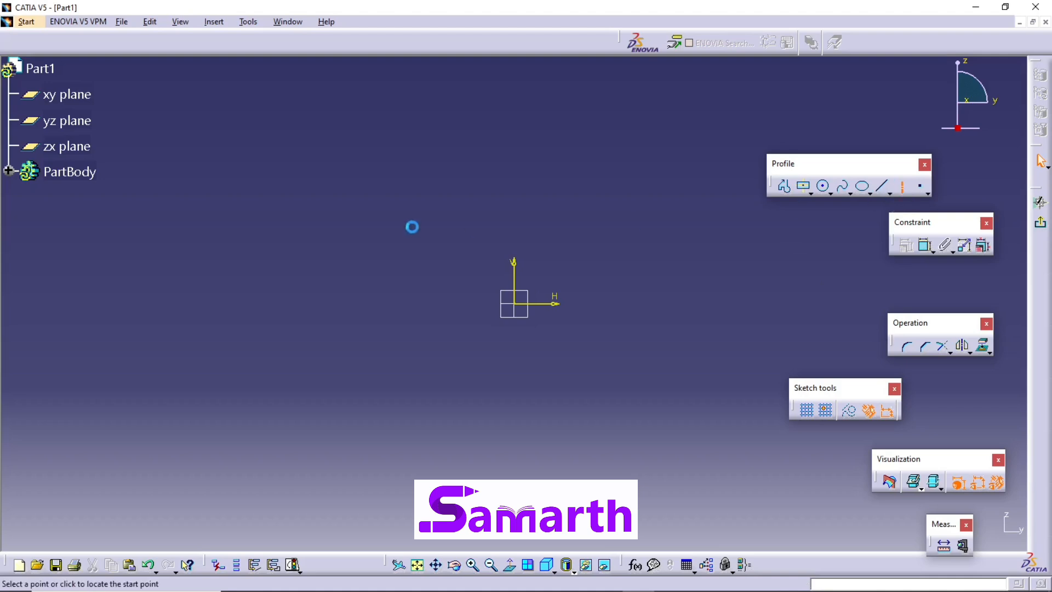
click(517, 159)
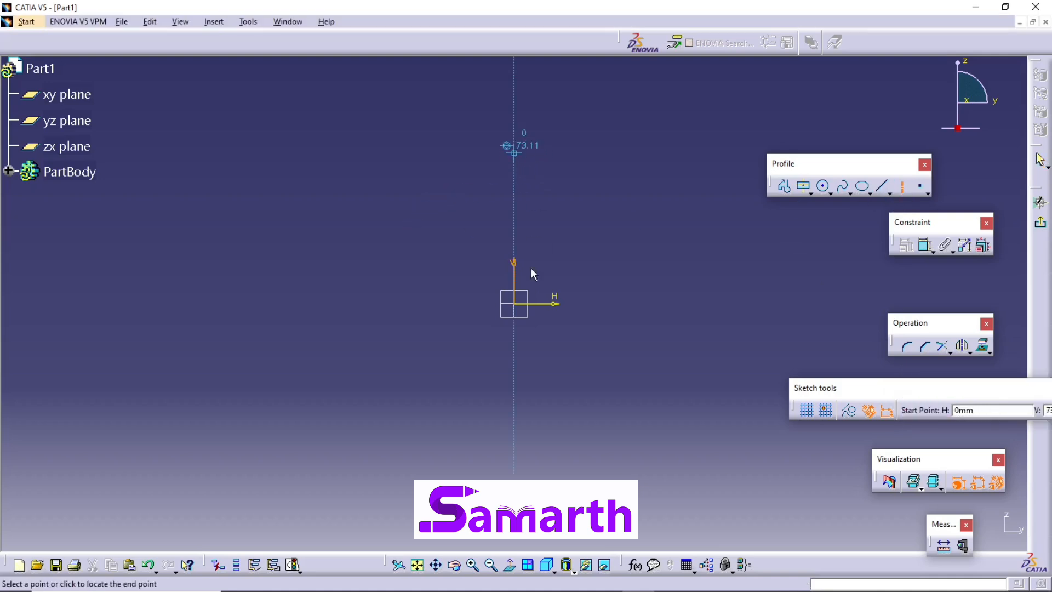
click(515, 442)
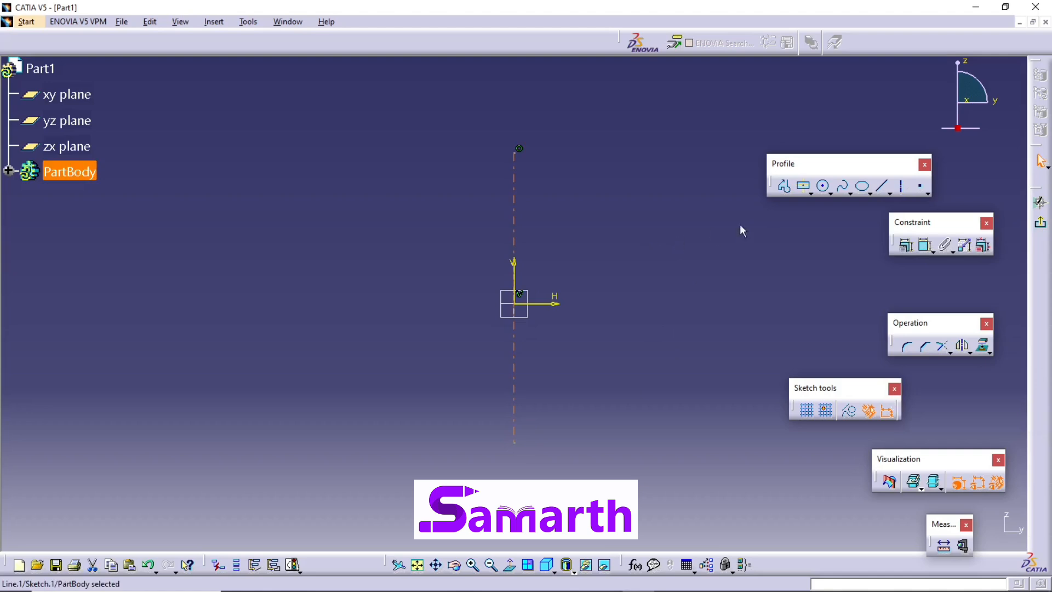
- Sketch a closed half-profile on the axis, about 64 mm high, with a 37 mm top edge, inward-sloping shoulder and 30 mm base at the origin
click(784, 188)
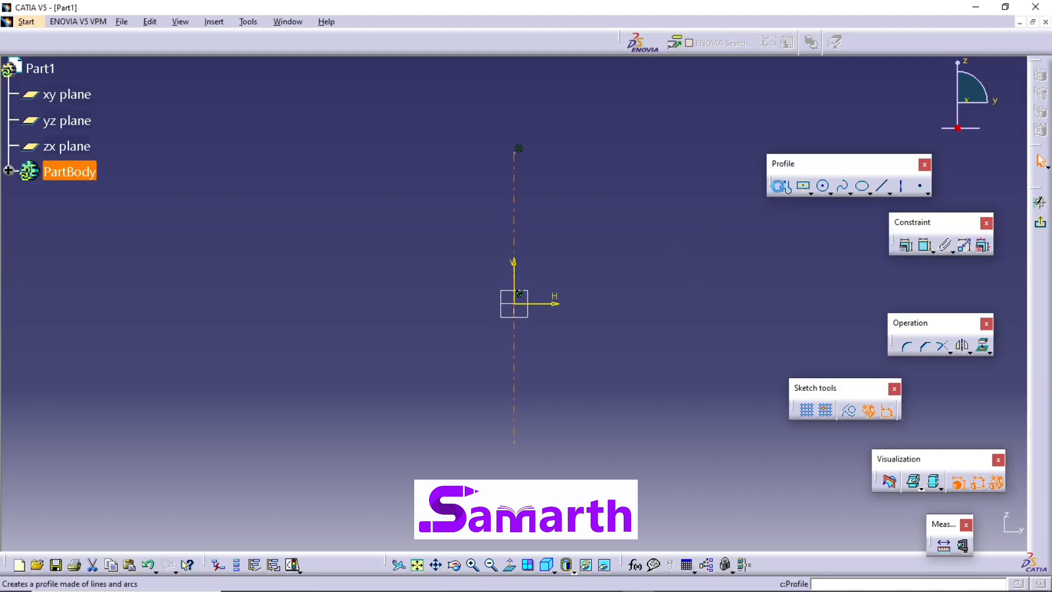
click(515, 171)
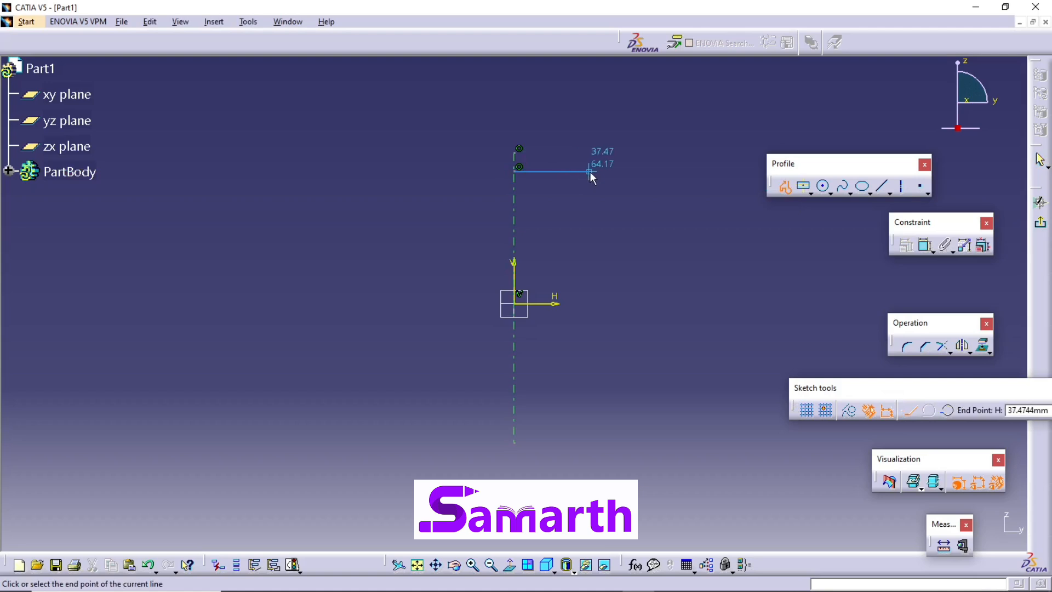
click(590, 172)
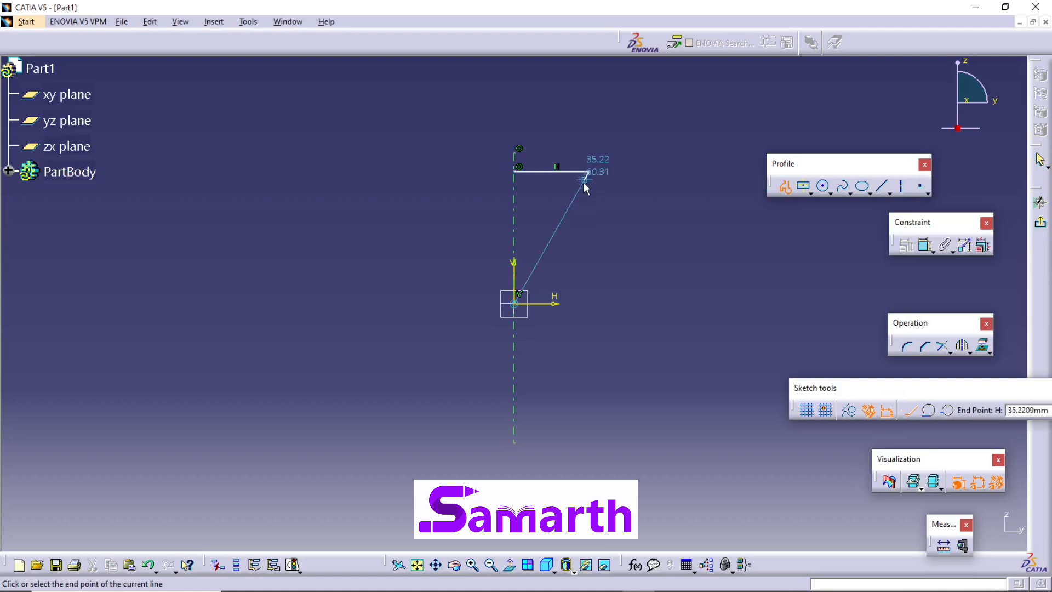
click(574, 211)
click(572, 304)
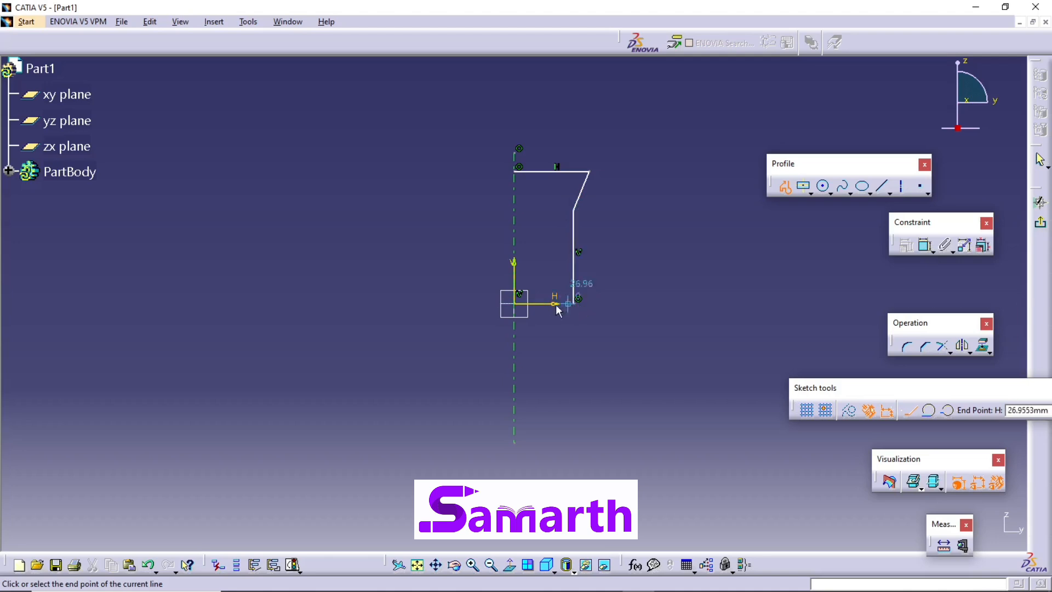
click(515, 303)
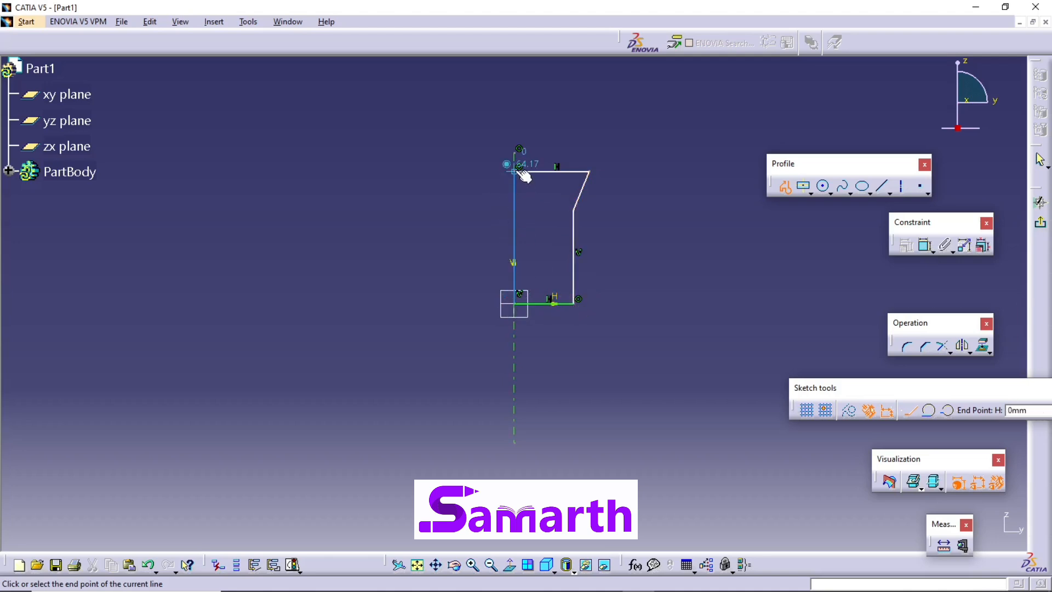
click(517, 172)
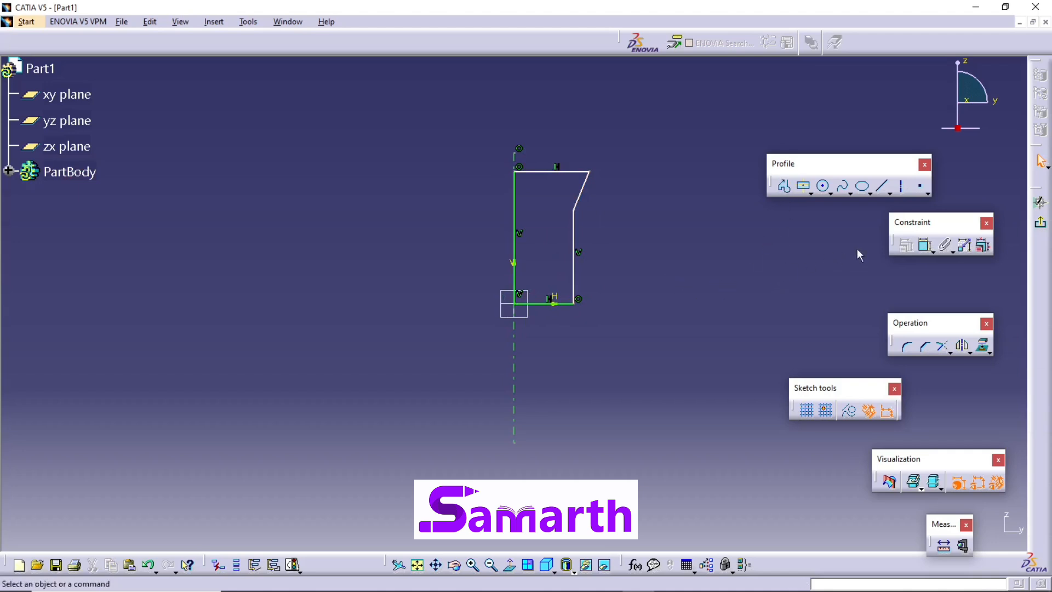
- Dimension the profile's bottom edge and set its length to 12/2 mm
click(925, 245)
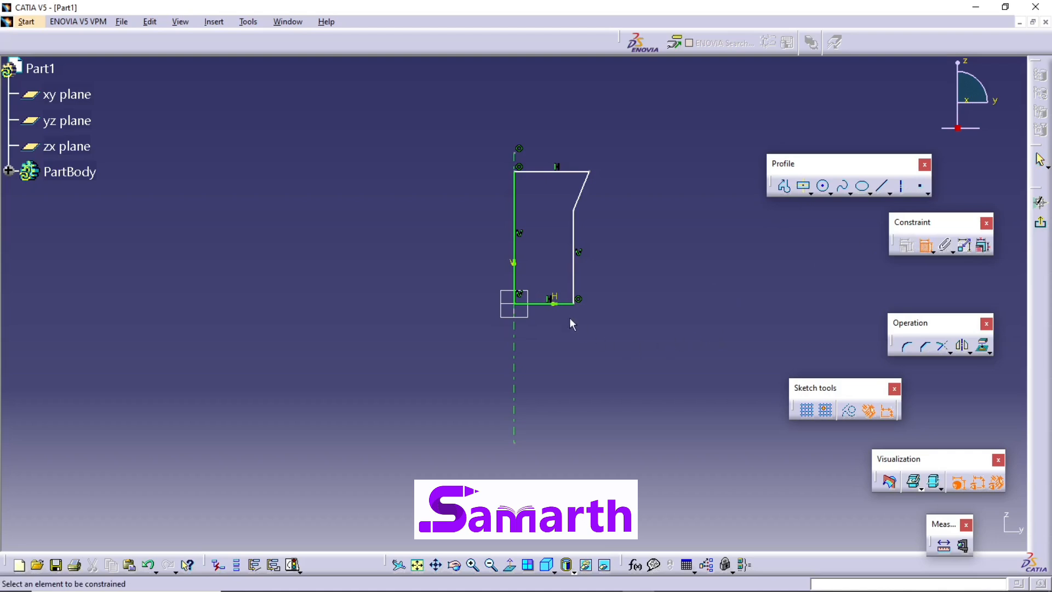
click(566, 303)
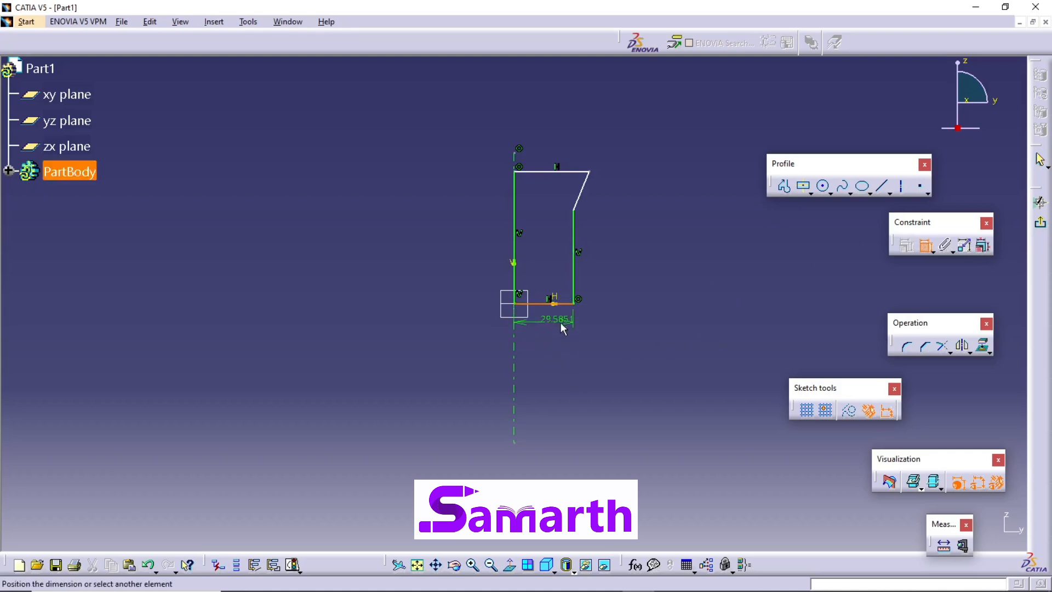
click(550, 341)
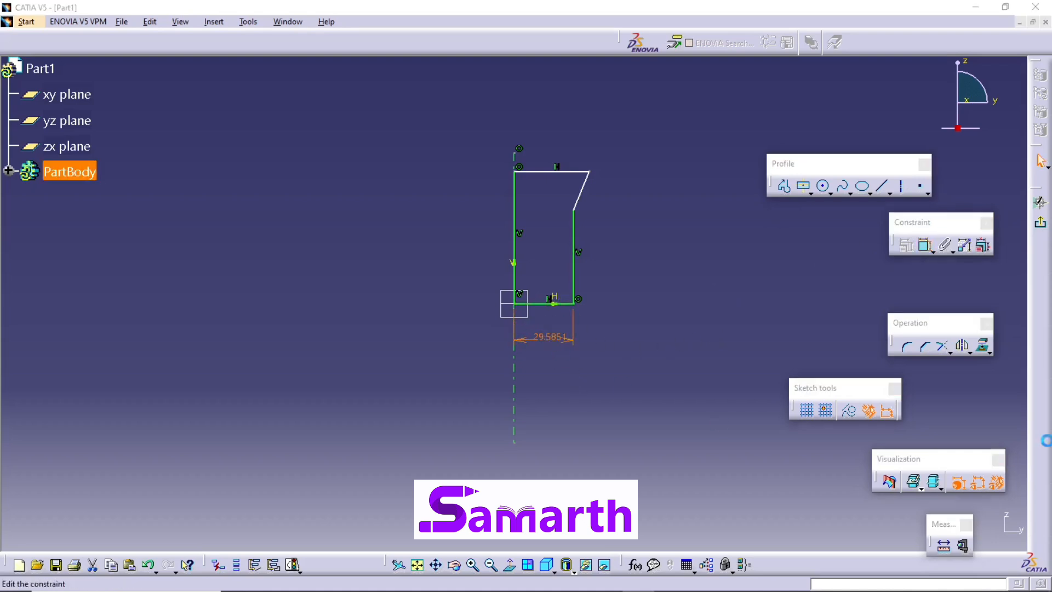
double_click(547, 336)
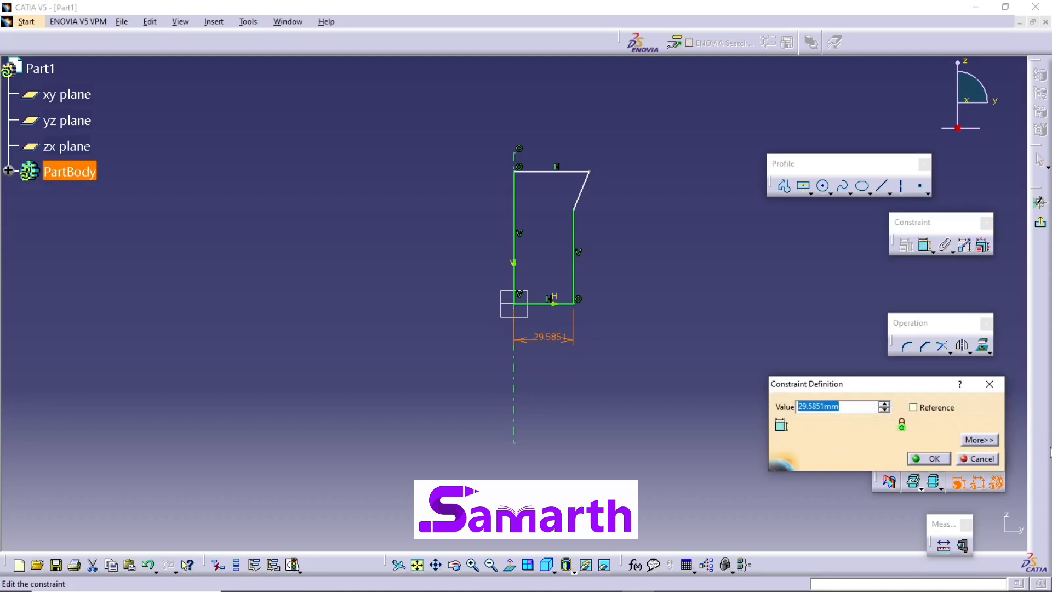
text(12/2)
key(Return)
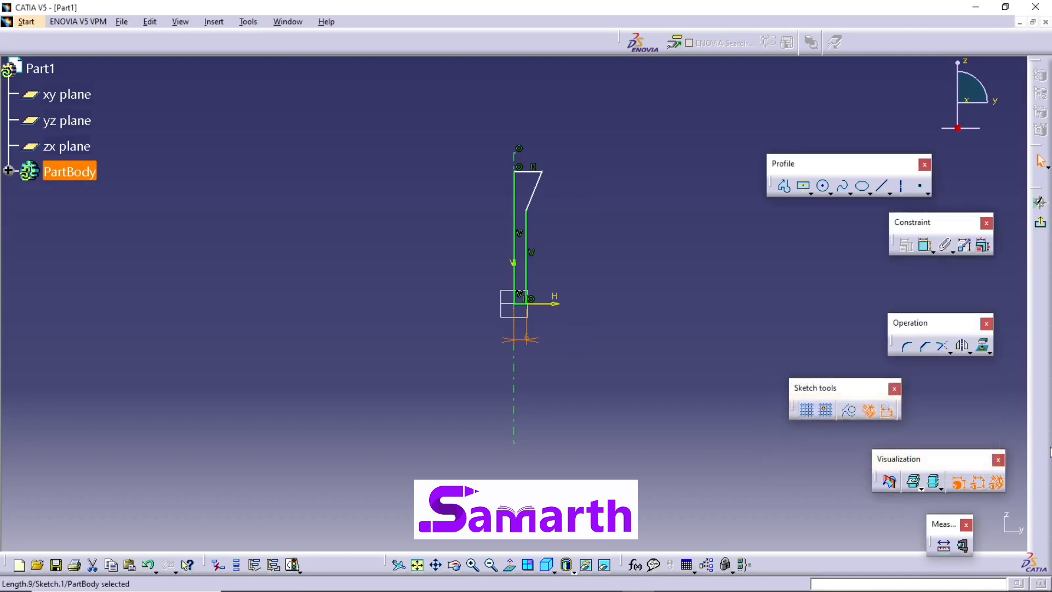
click(702, 251)
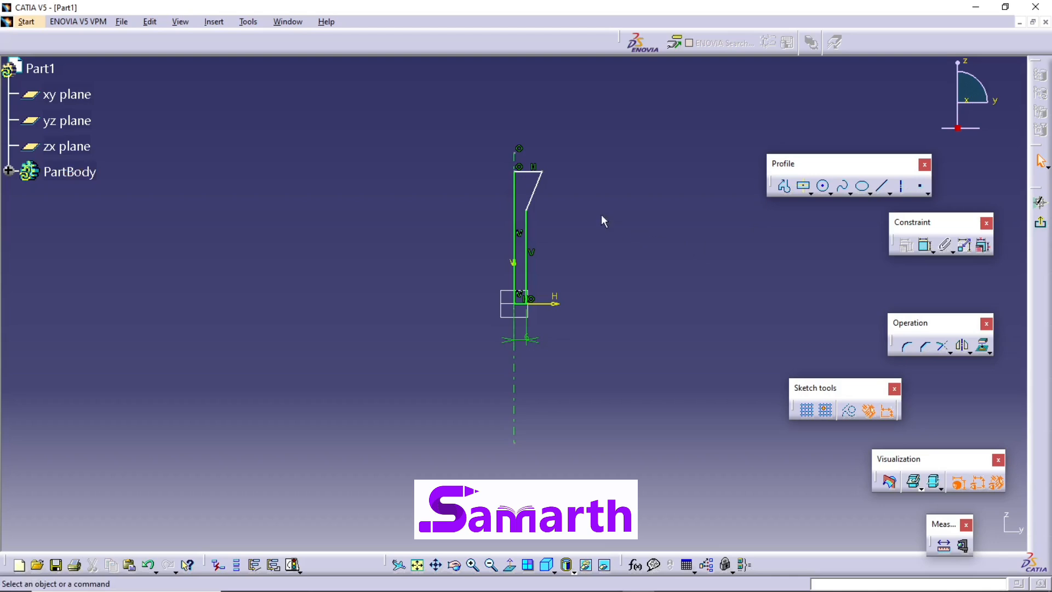
- Constrain the angle between the sloping shoulder and the vertical edge on the axis to 45°
click(540, 188)
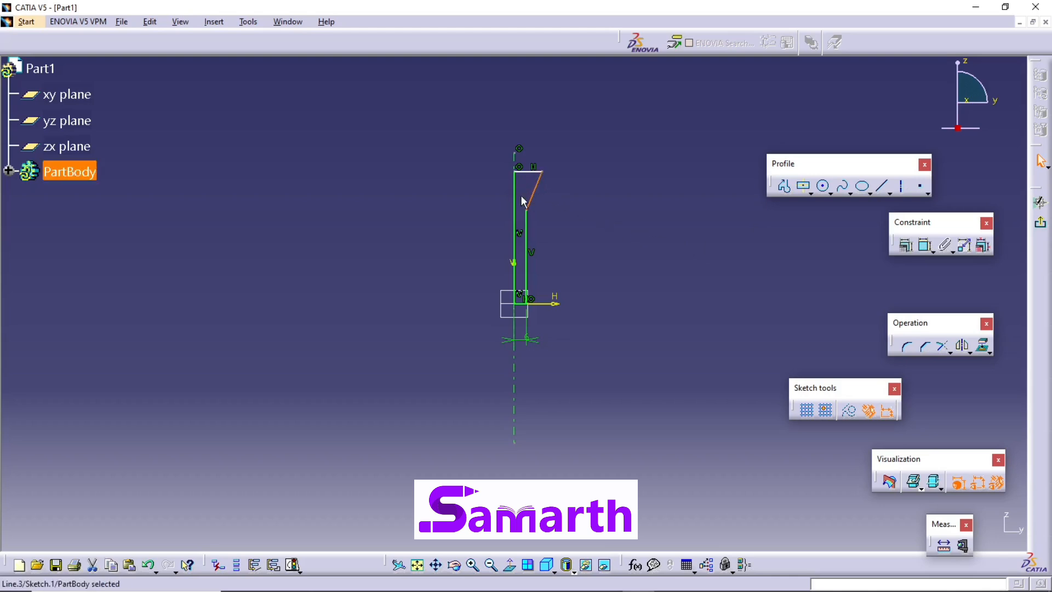
ctrl+click(515, 199)
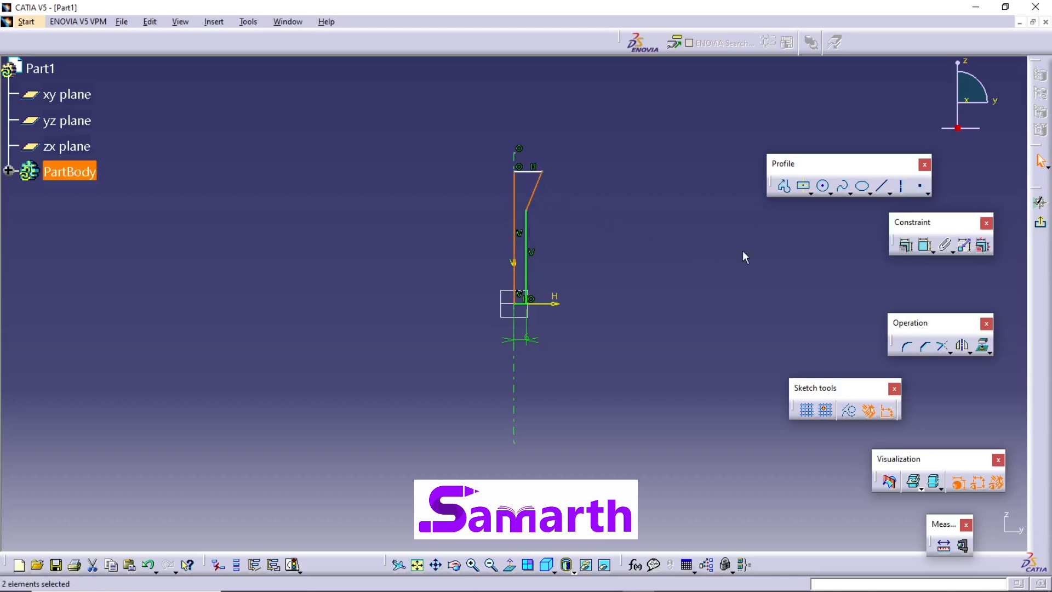
click(926, 245)
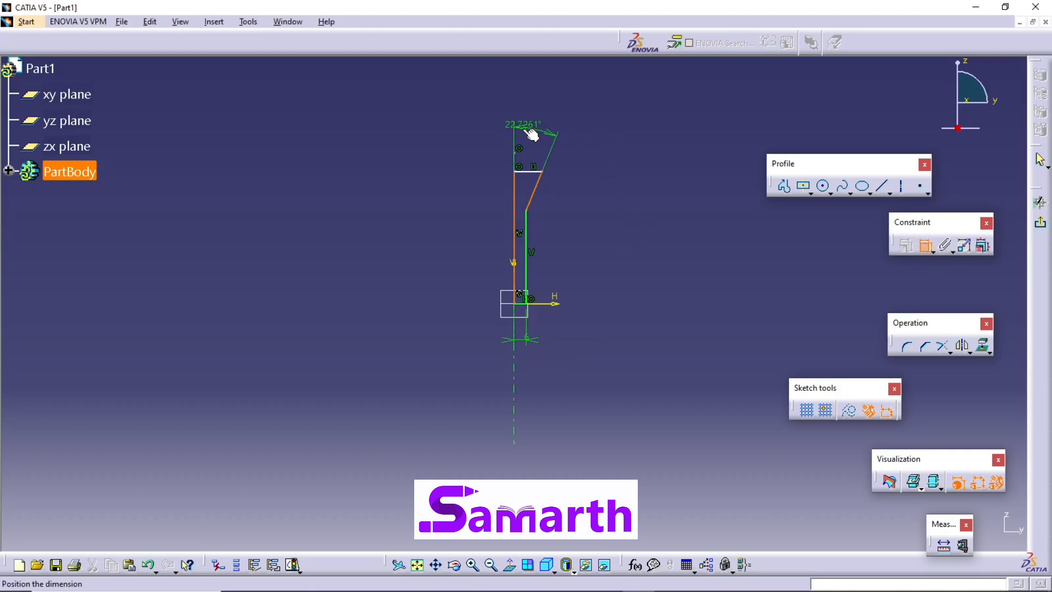
click(551, 121)
double_click(541, 115)
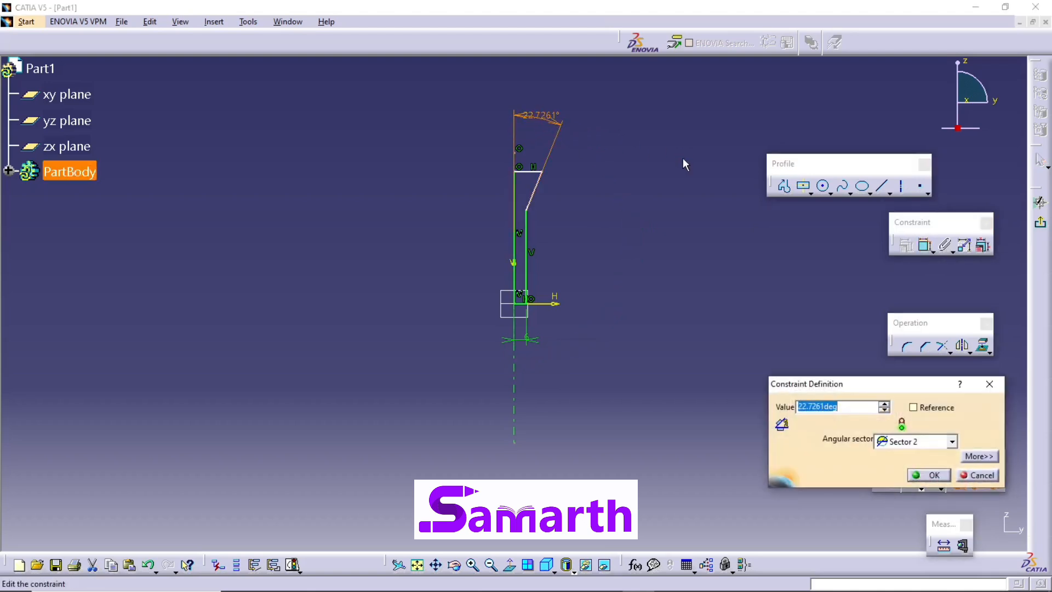
text(45)
key(Return)
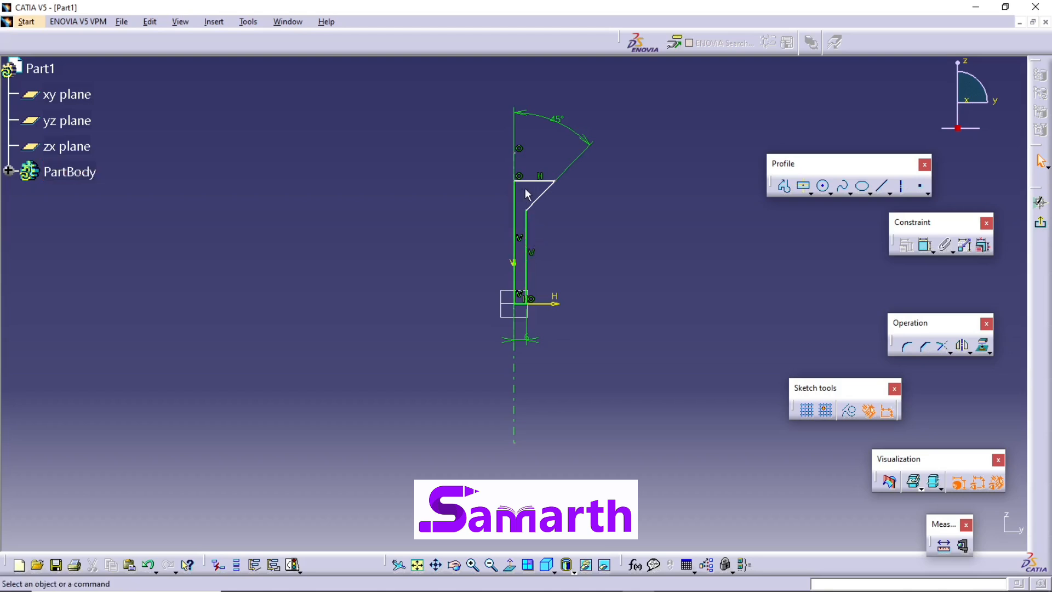
- Dimension the vertical distance from the top edge to the lower end of the sloping shoulder and set it to 6 mm
click(544, 181)
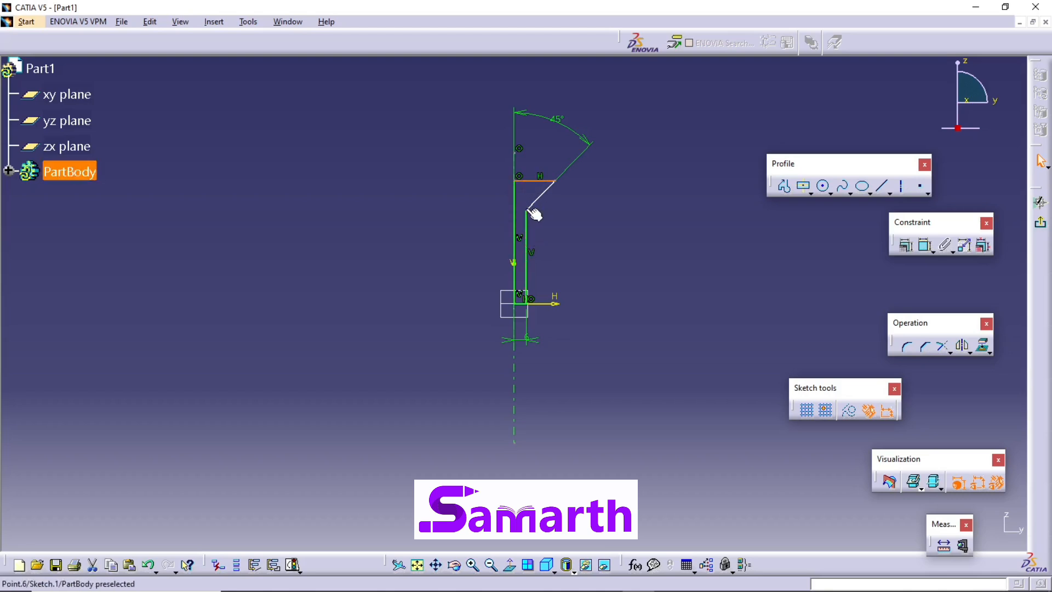
ctrl+click(532, 205)
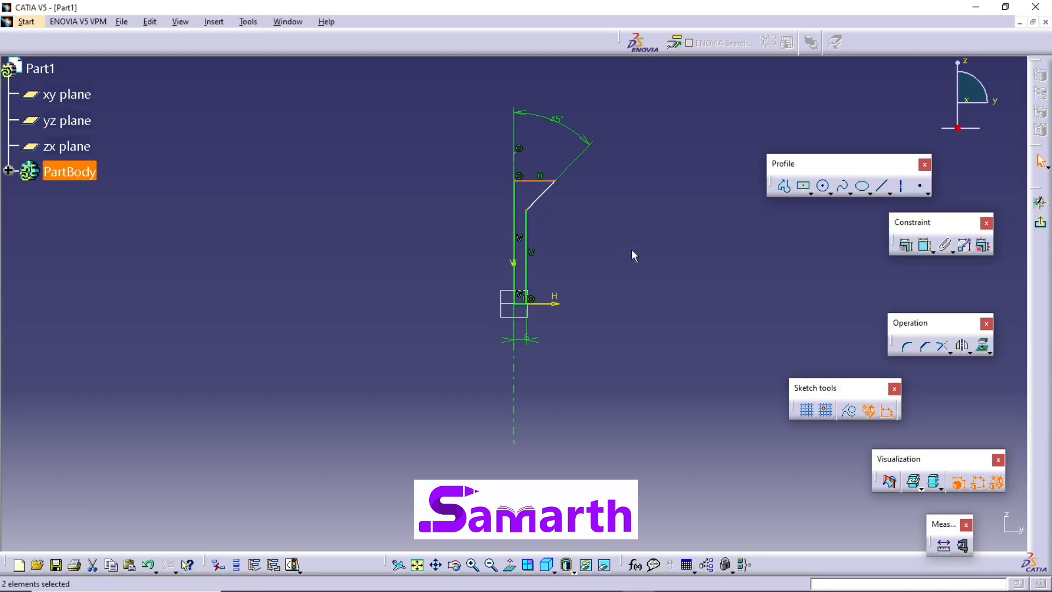
click(926, 246)
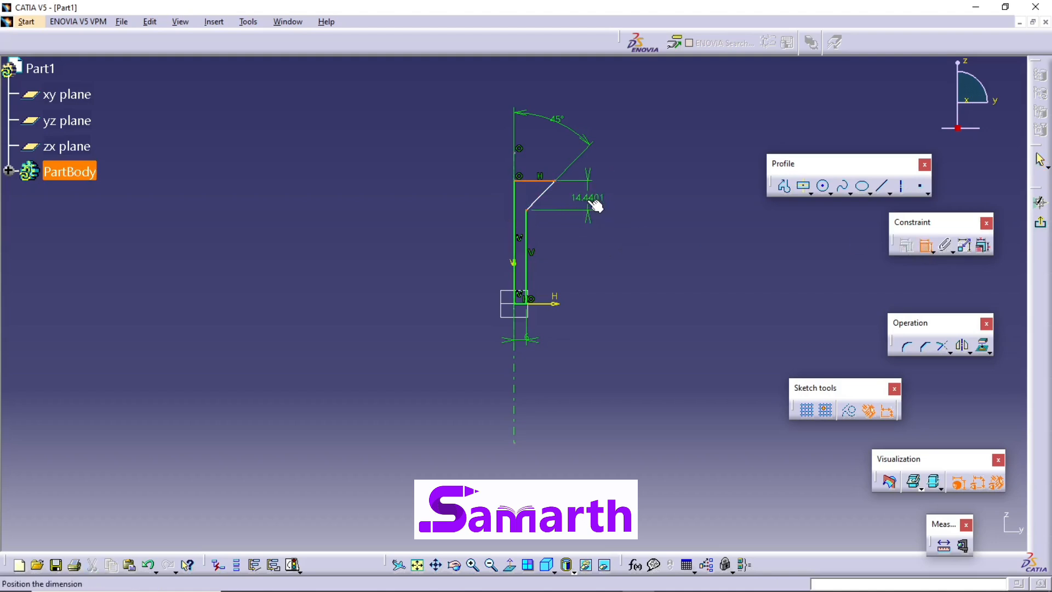
click(586, 198)
double_click(587, 199)
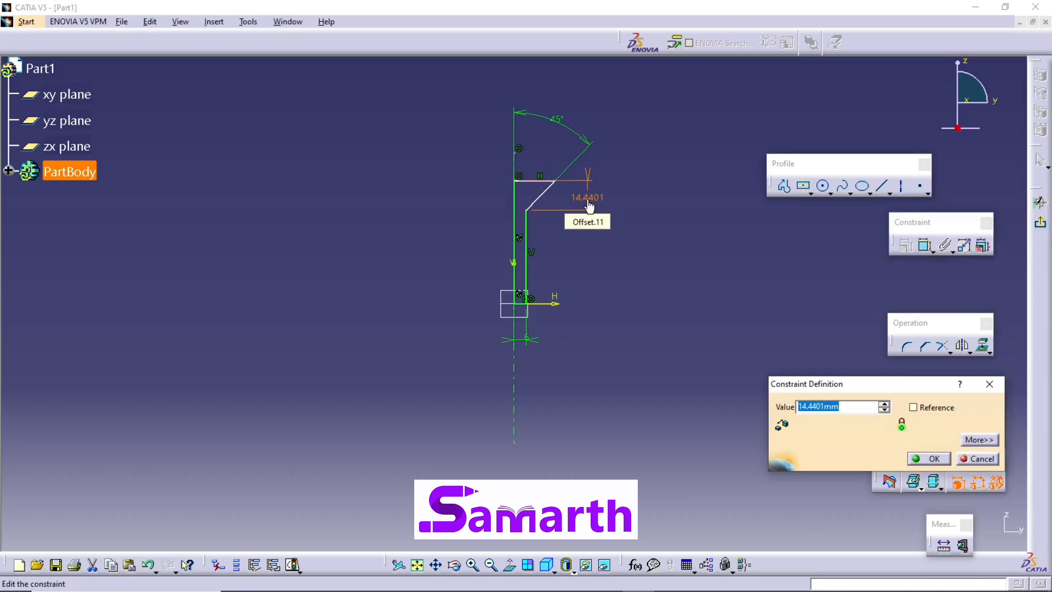
text(6)
key(Return)
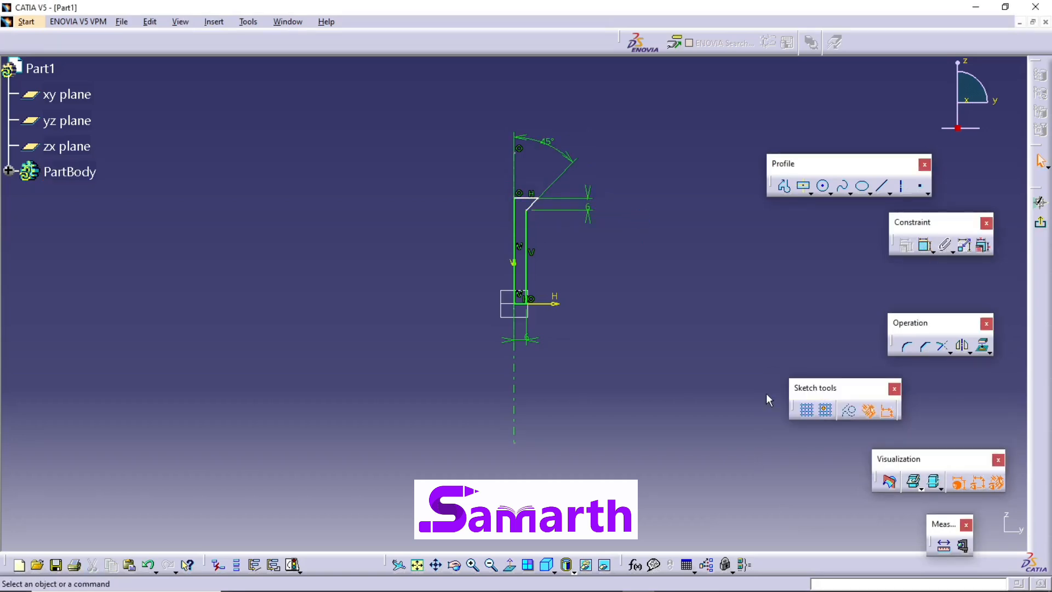
- Dimension the overall height between the profile's top and bottom edges and set it to 30 mm
click(925, 245)
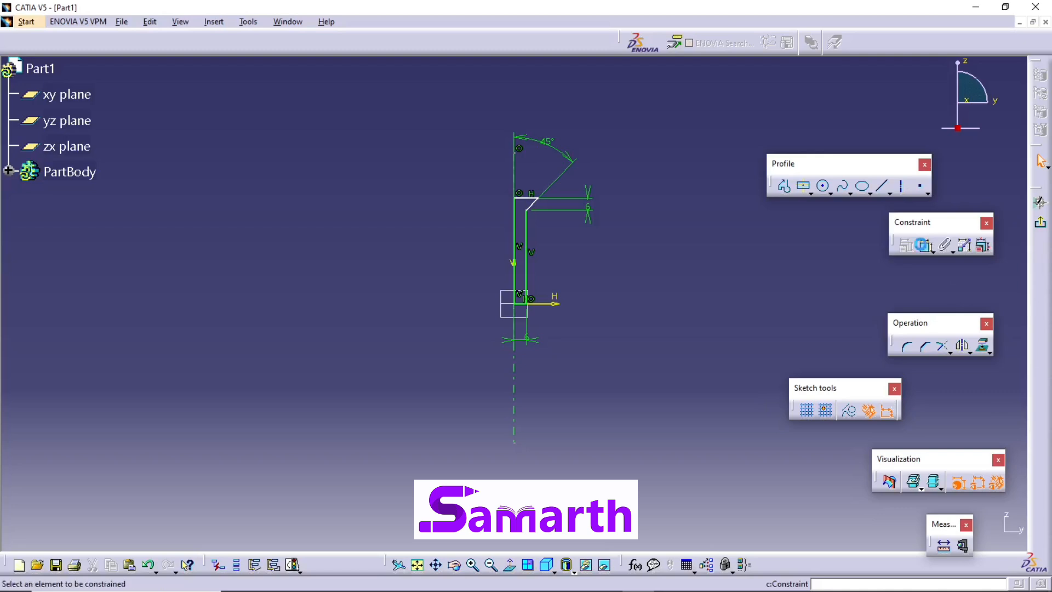
click(530, 200)
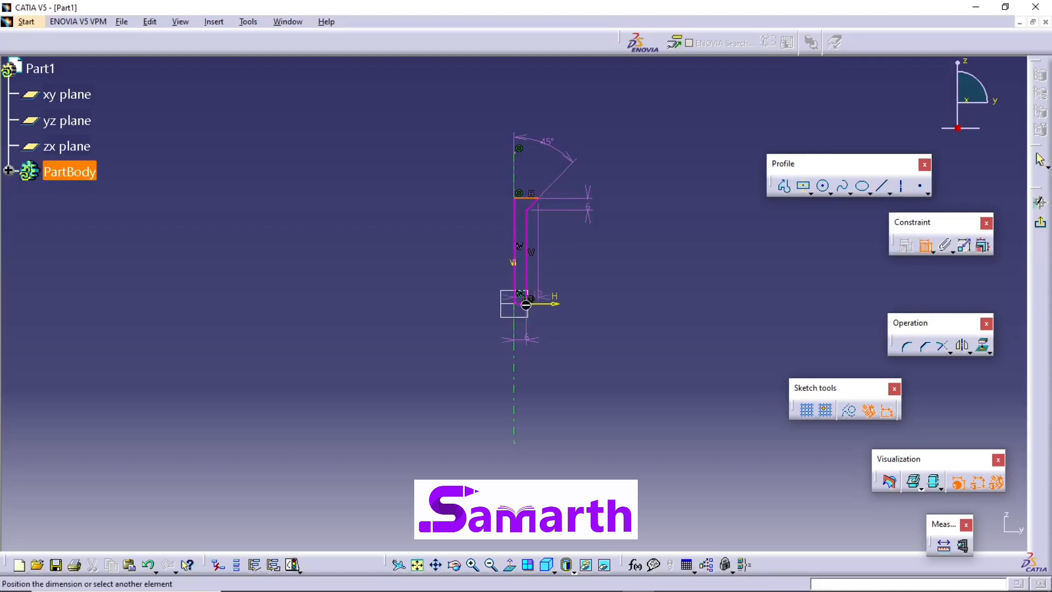
click(529, 303)
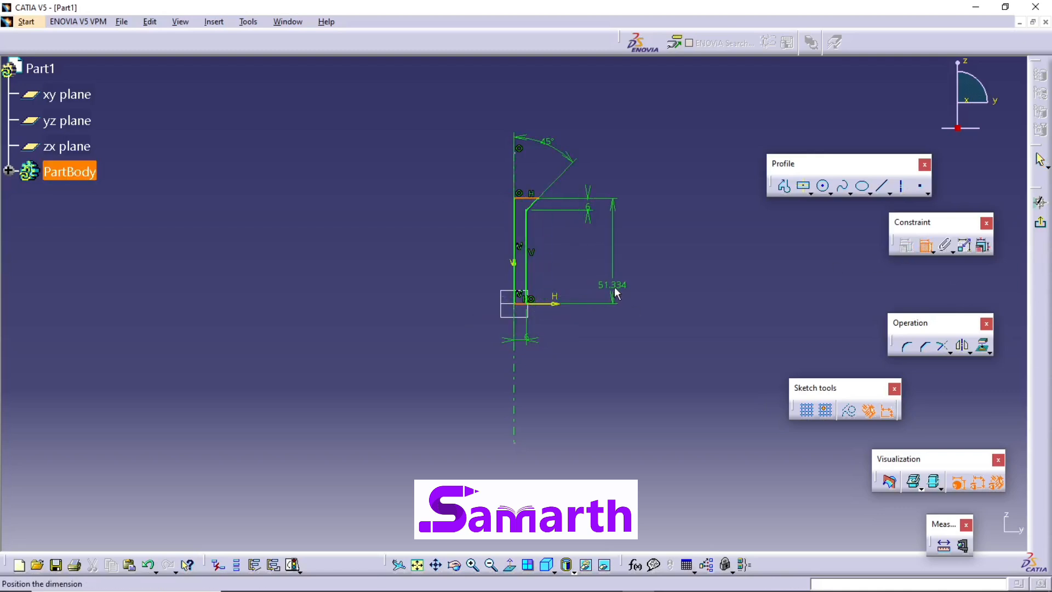
click(614, 285)
double_click(614, 278)
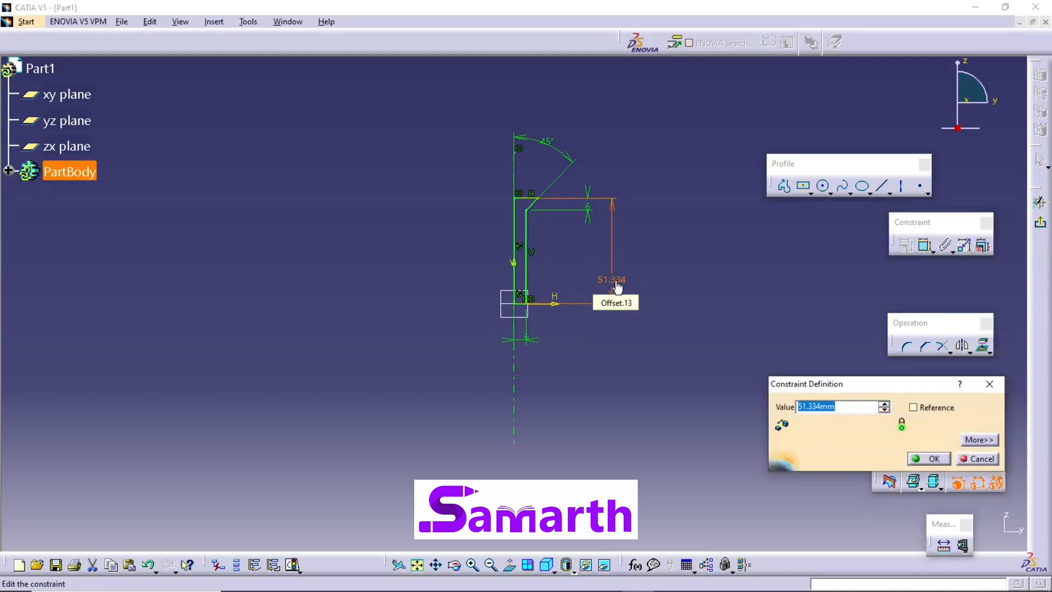
text(30)
key(Return)
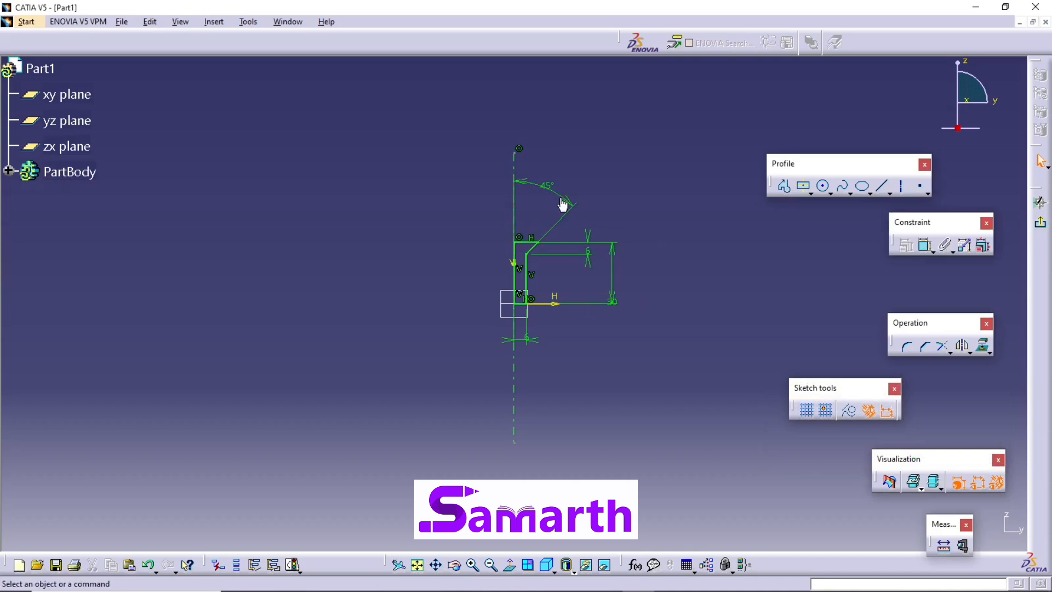
- Move the 45° angle dimension closer to the profile and exit the sketch
drag(566, 206, 547, 228)
click(705, 270)
click(1042, 224)
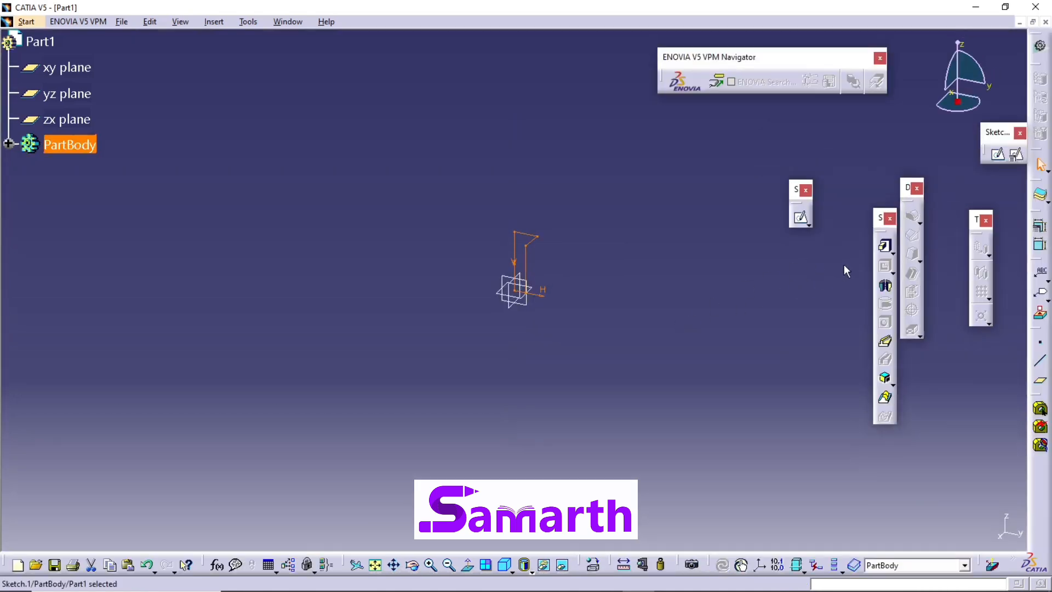
- Revolve the half-profile sketch 360° about the sketch axis into a solid with the Shaft command
click(884, 285)
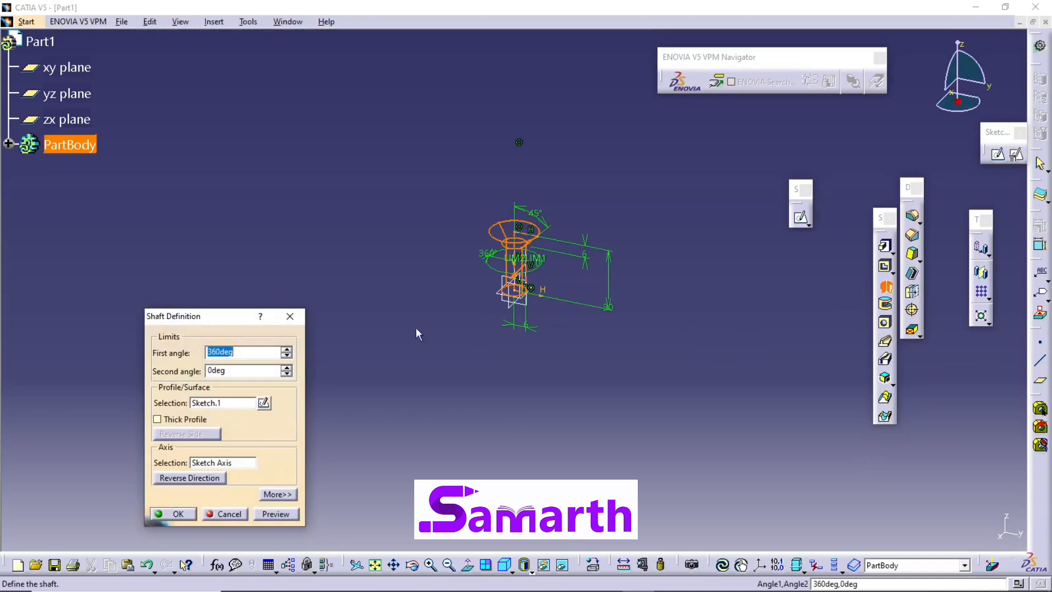
click(275, 514)
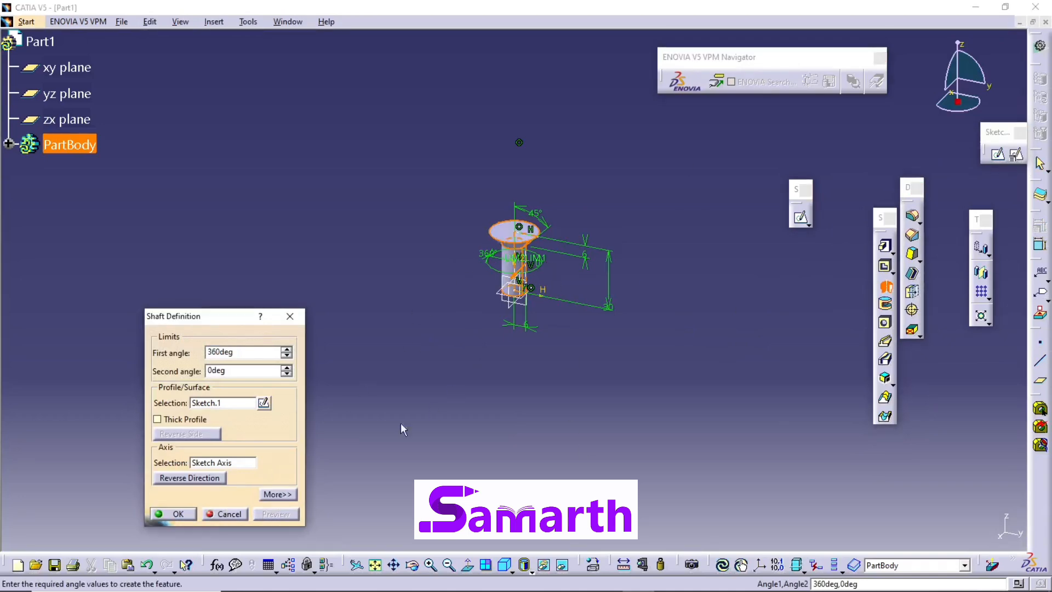
click(173, 513)
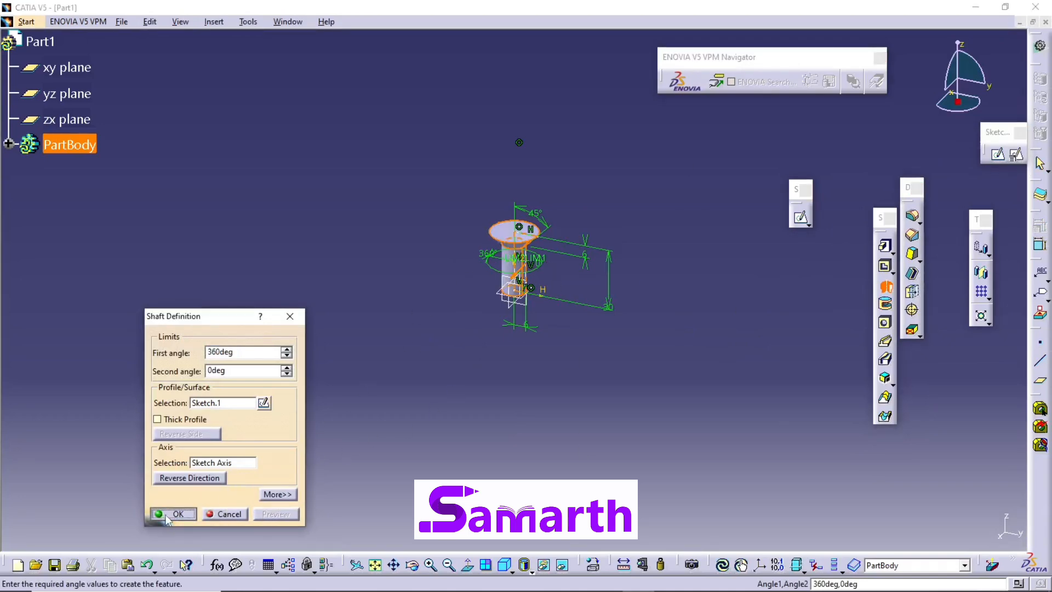
click(576, 412)
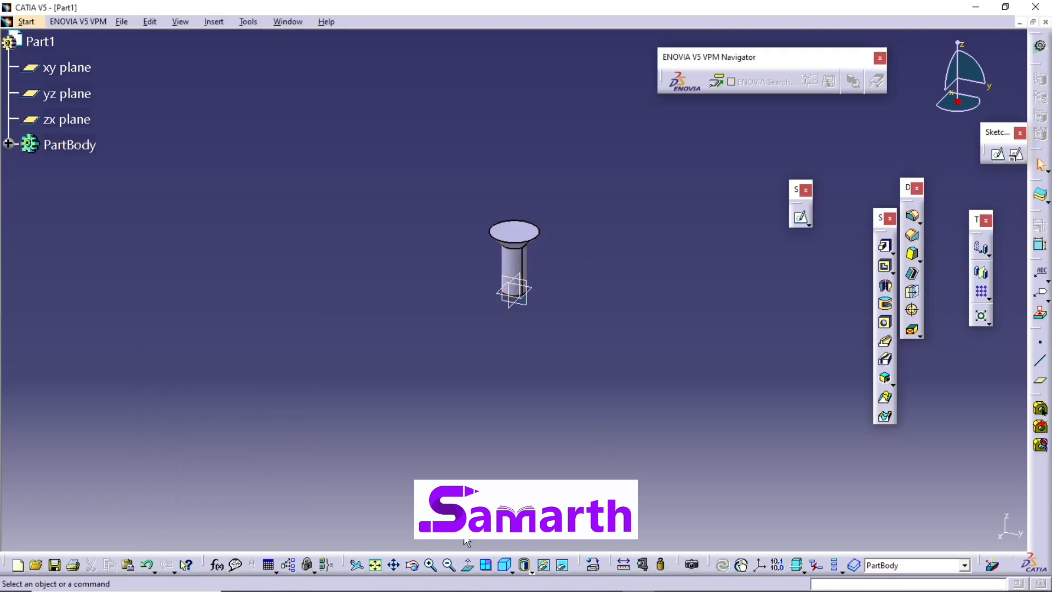
- Start a sketch on the head's flat top face and draw a centered rectangle about 27 × 3 mm on the origin
click(376, 566)
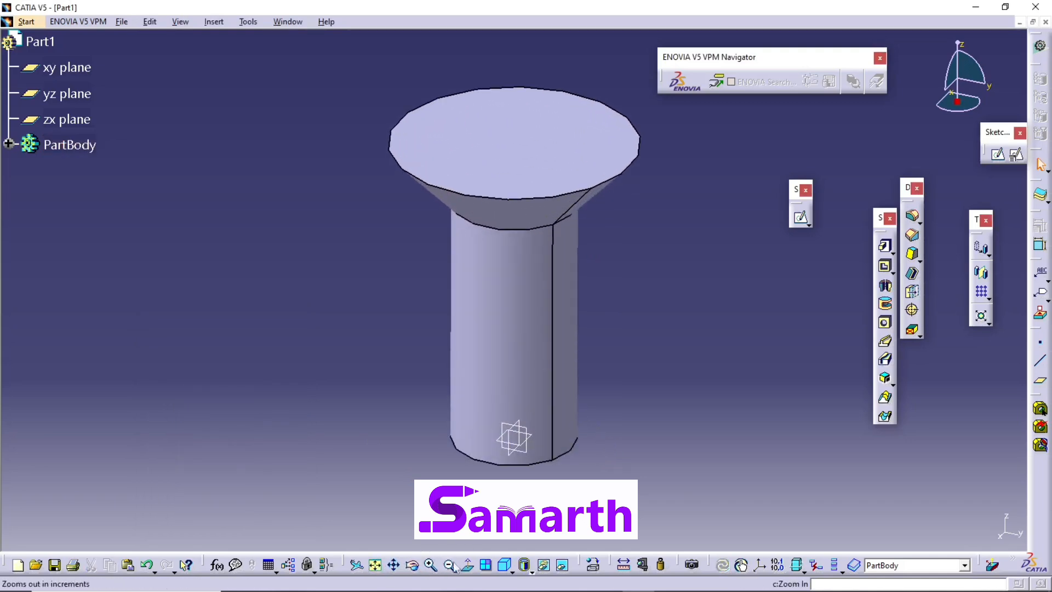
click(506, 566)
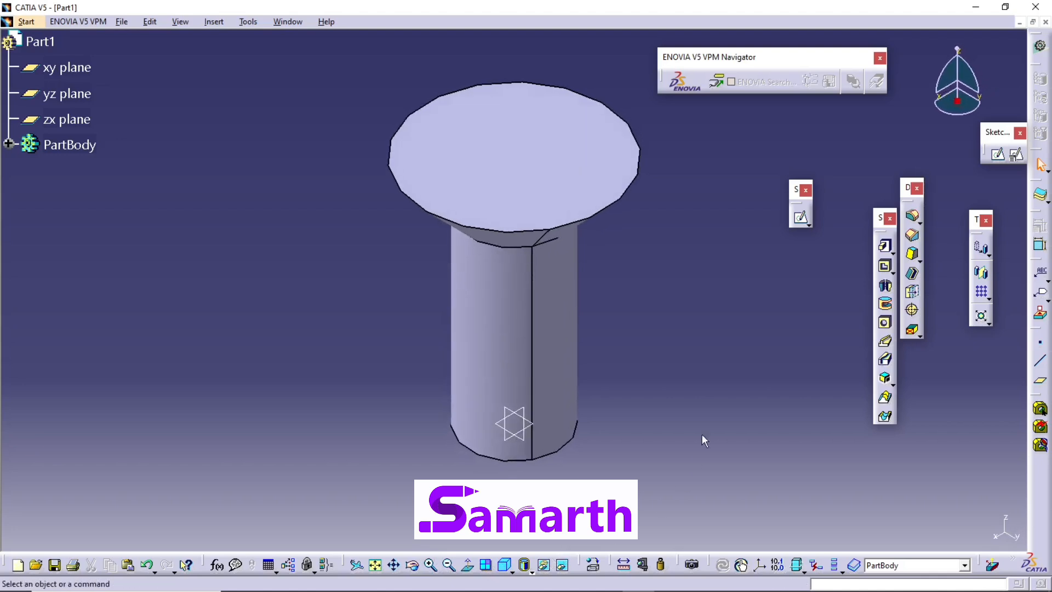
click(575, 151)
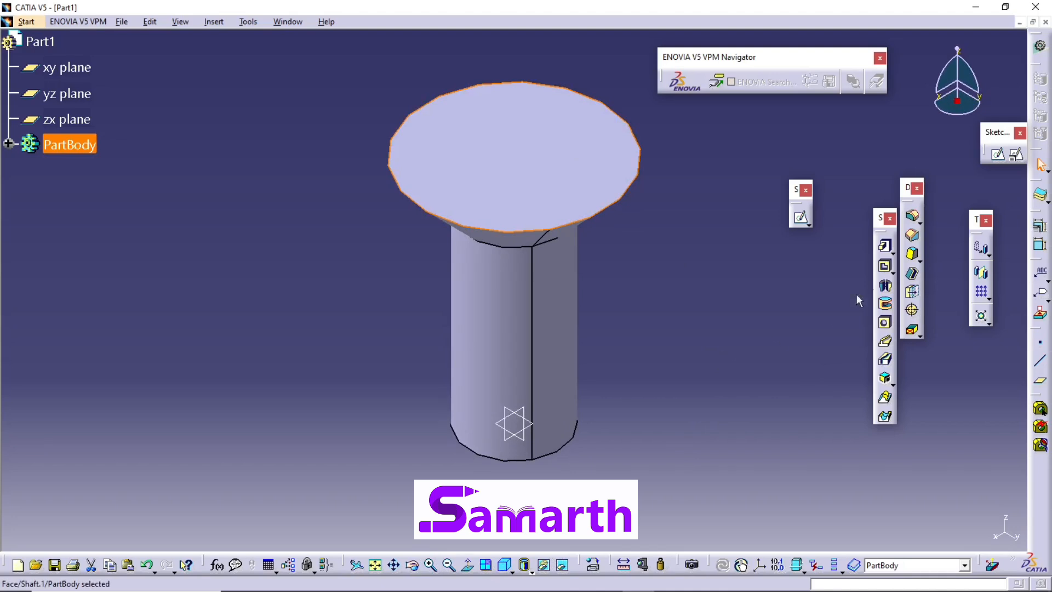
click(800, 218)
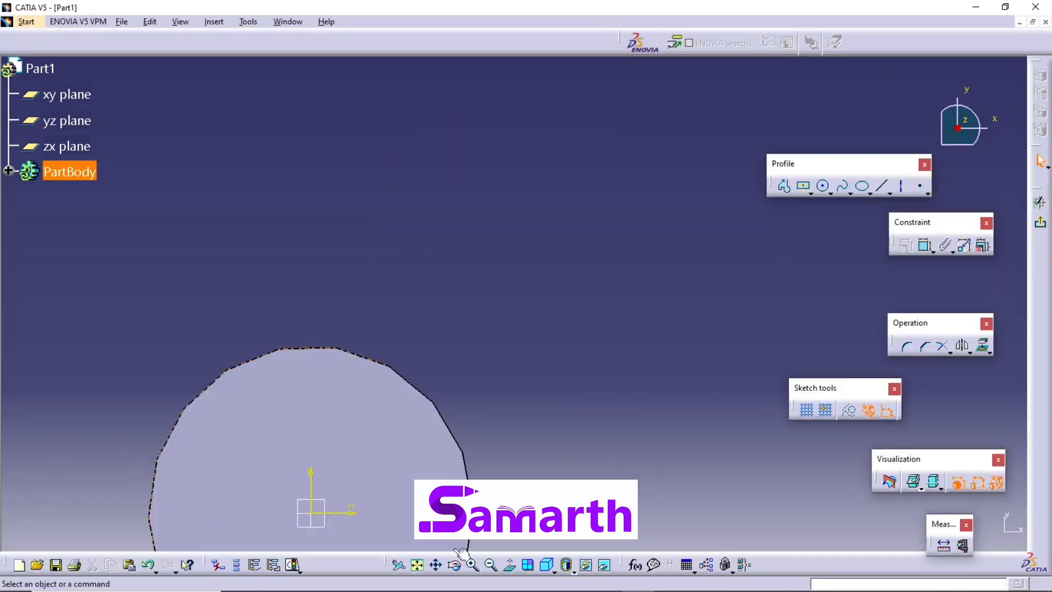
click(417, 564)
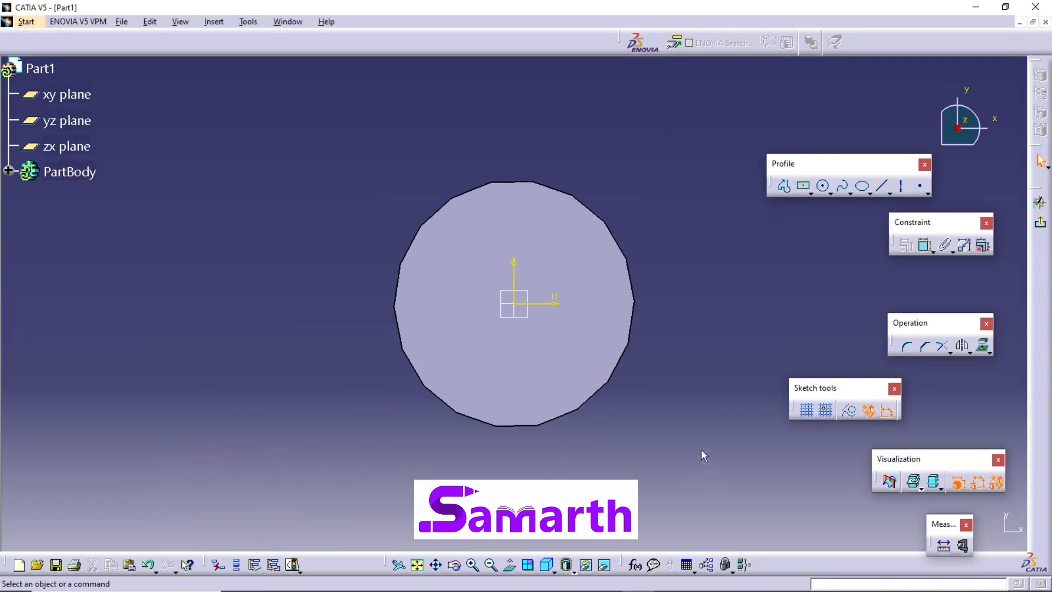
click(803, 186)
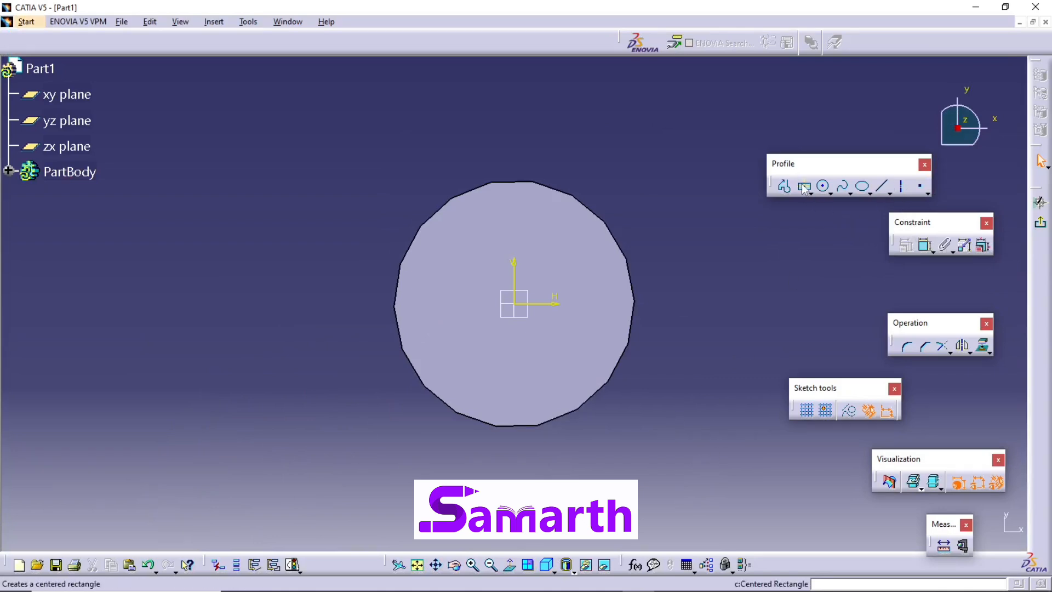
click(803, 187)
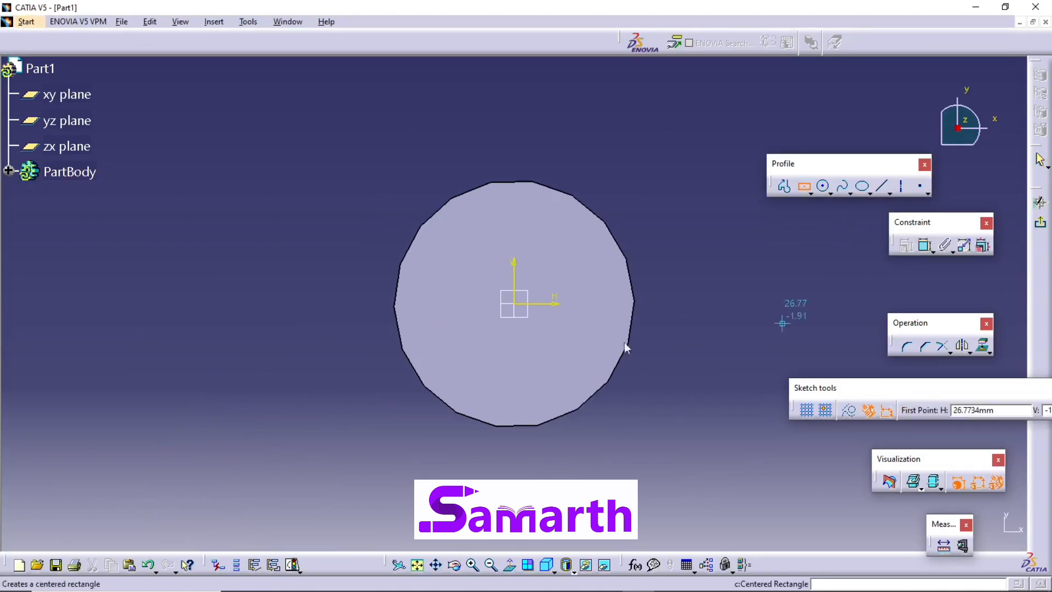
click(518, 305)
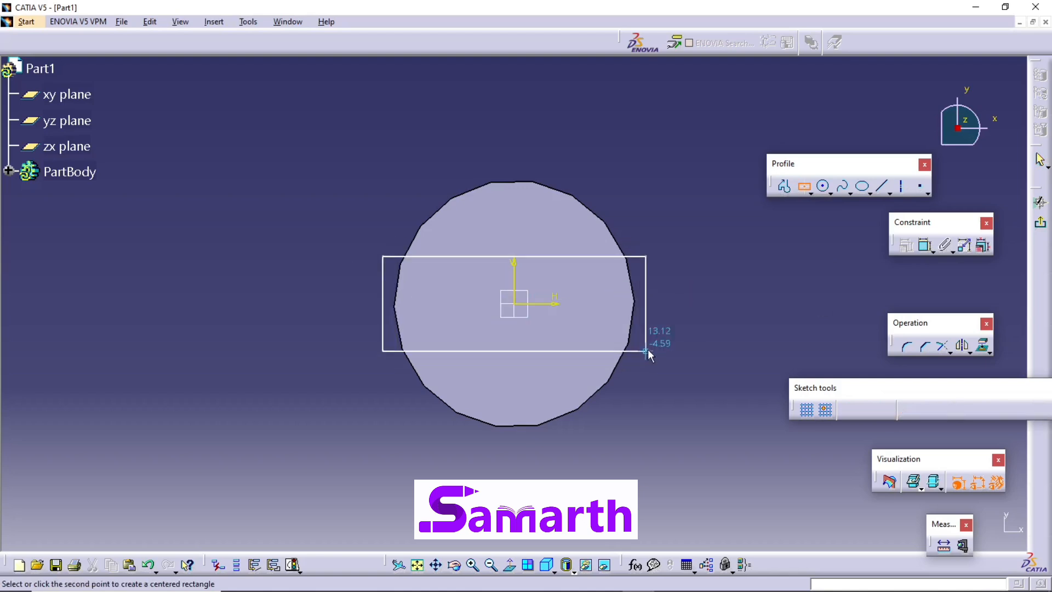
click(652, 320)
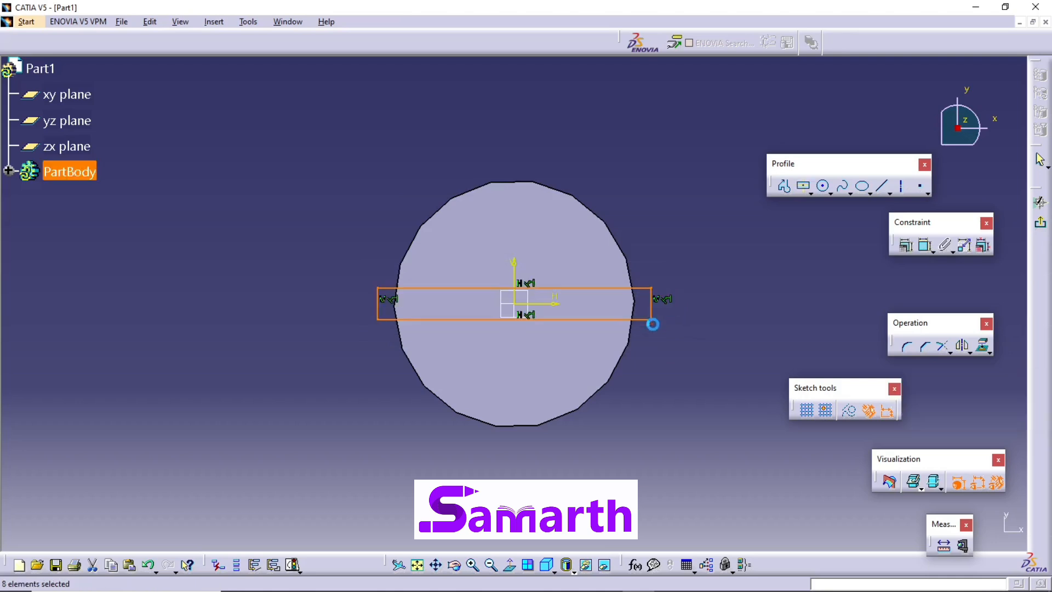
- Dimension the distance from the horizontal axis to the rectangle's lower long edge and set it to 1 mm
click(925, 247)
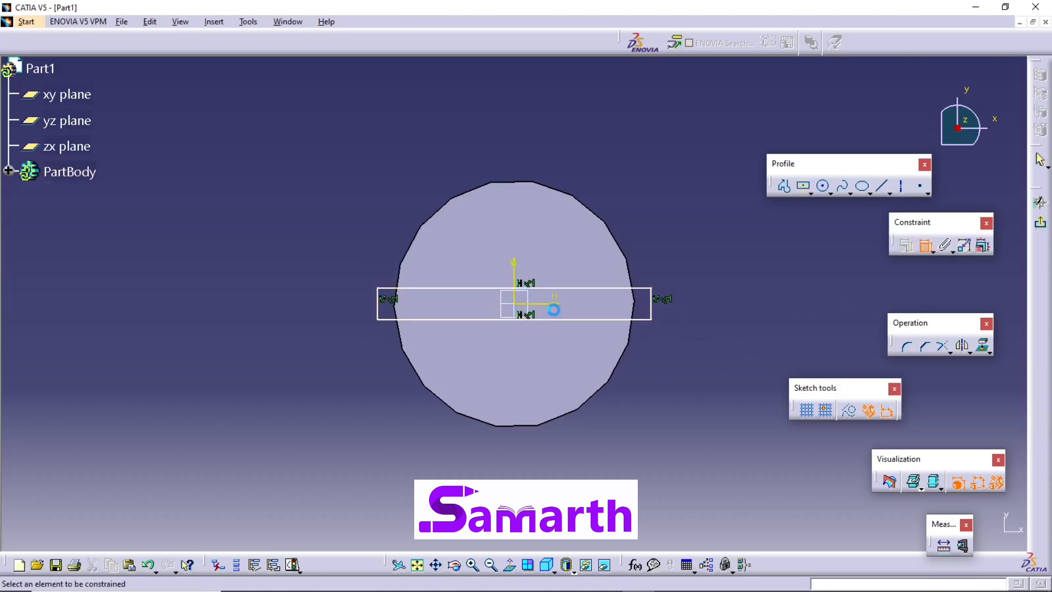
click(554, 304)
click(580, 319)
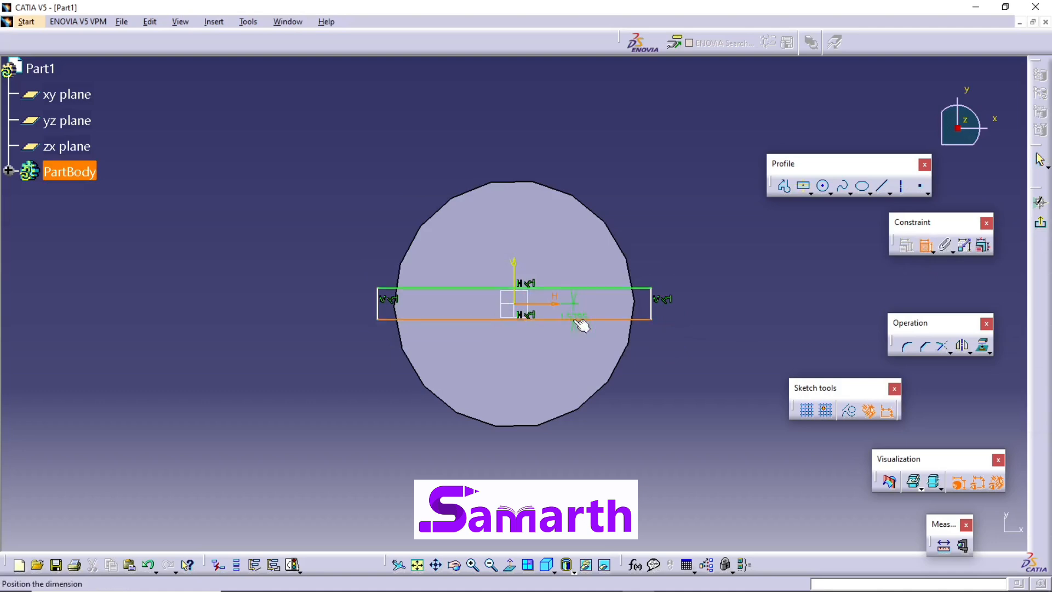
click(703, 318)
double_click(704, 316)
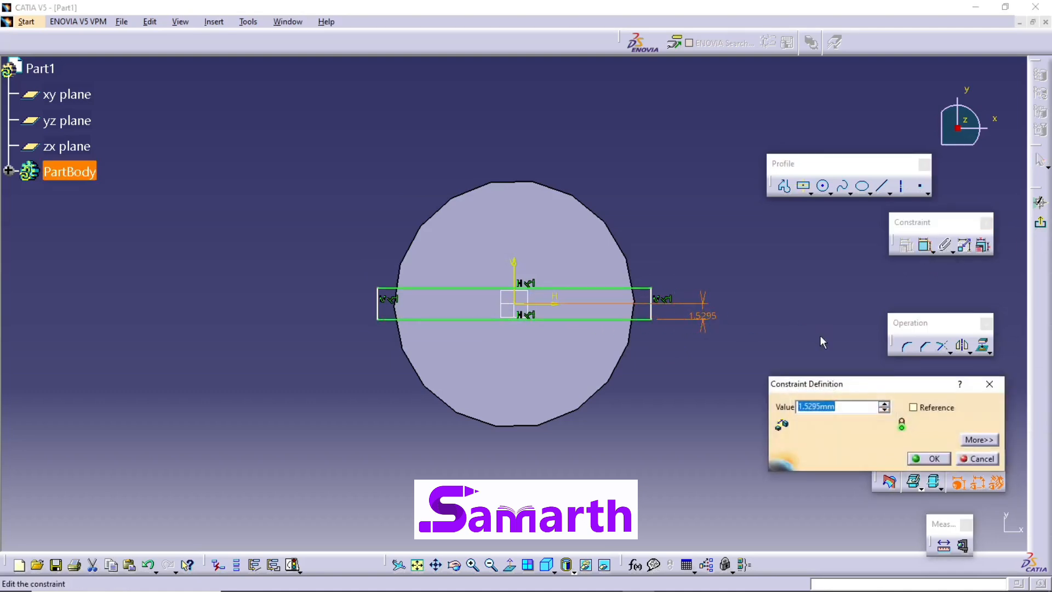
text(1)
key(Return)
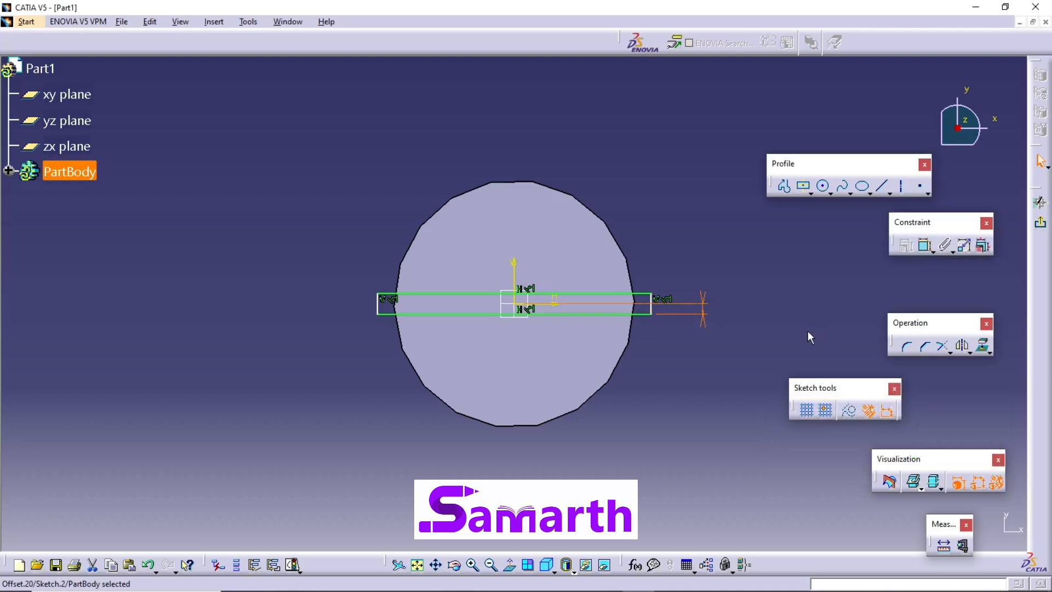
click(796, 307)
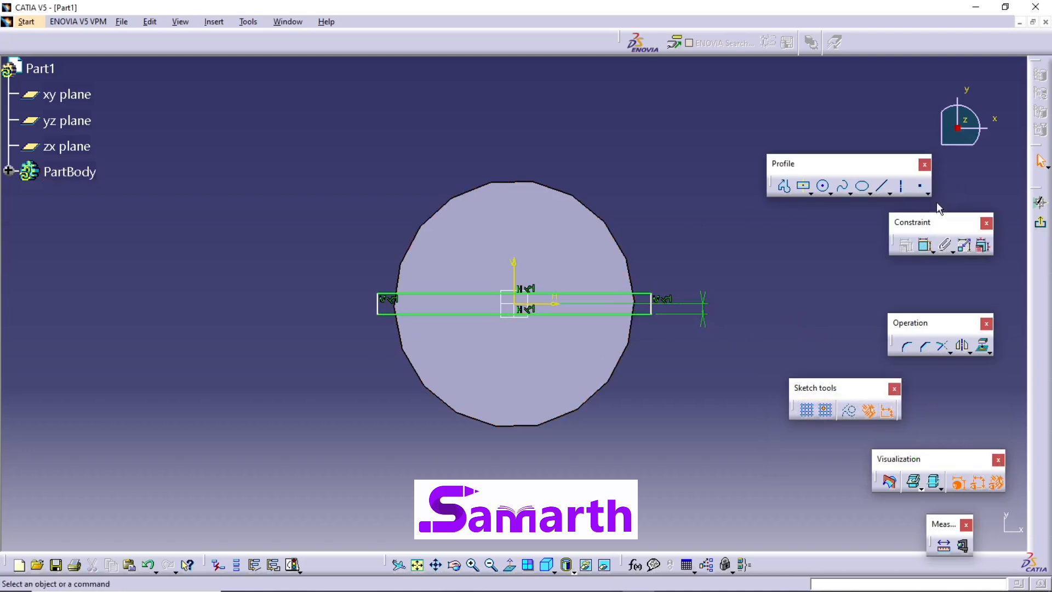
- Dimension the distance from the vertical axis to the rectangle's left short edge and set it to 24/2 mm
click(927, 249)
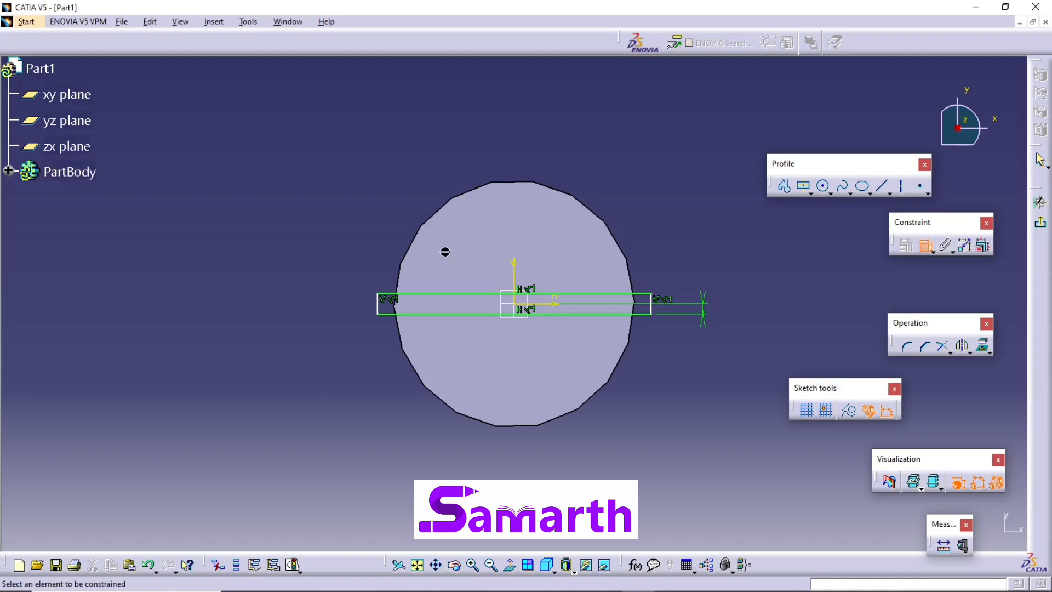
click(515, 277)
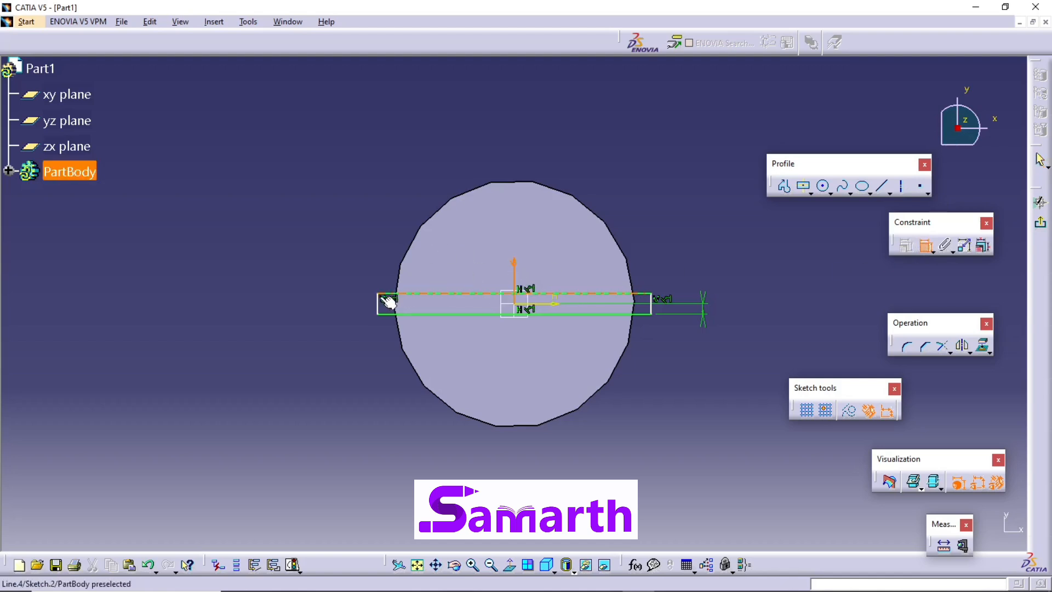
click(386, 304)
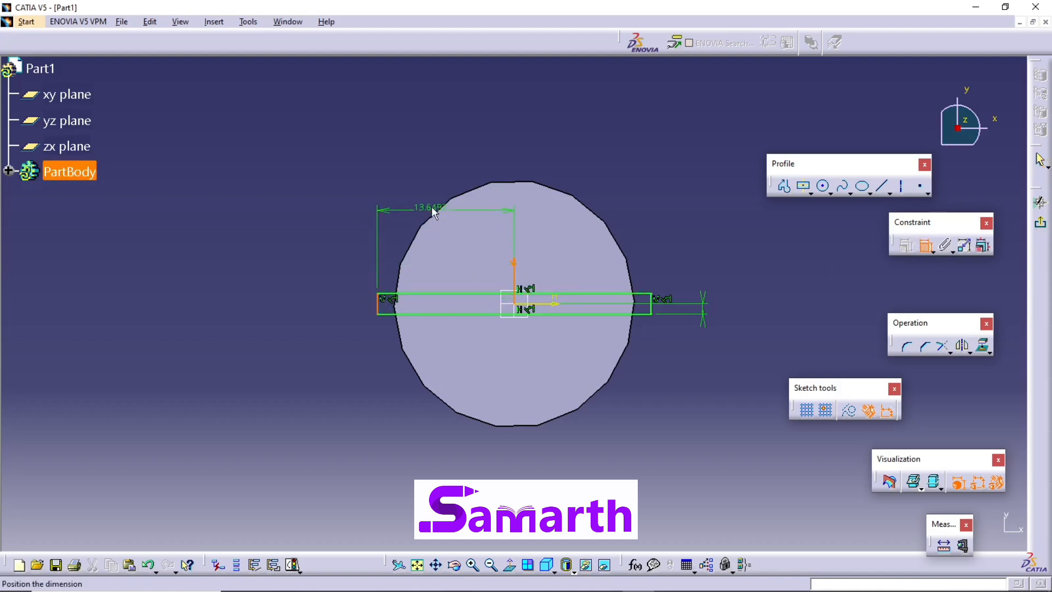
click(442, 163)
double_click(445, 163)
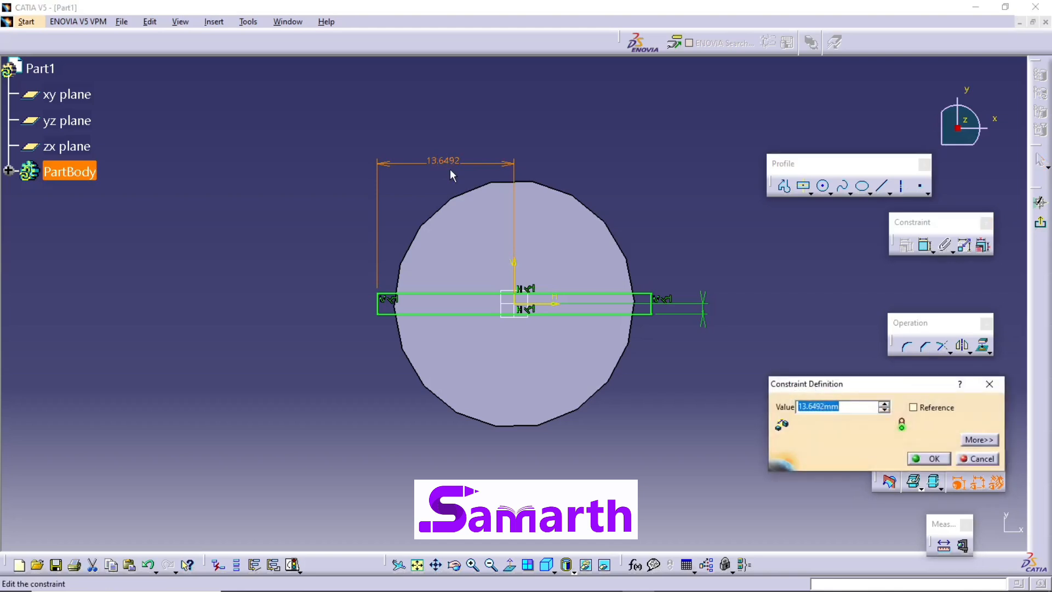
text(24/2)
key(Return)
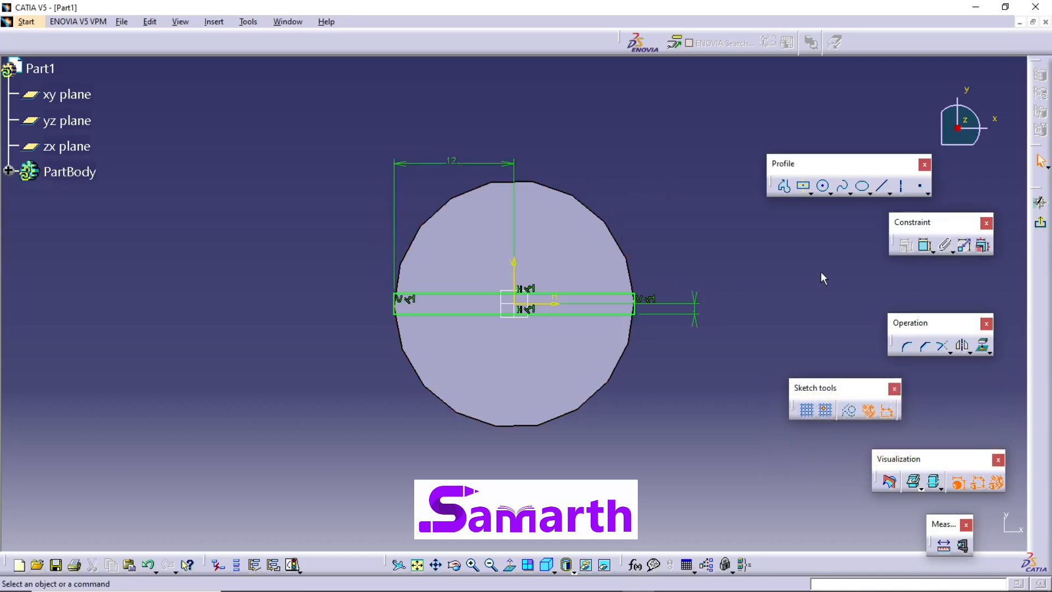
- Exit the slot sketch and cut it into the head as a pocket 3 mm deep
click(1040, 222)
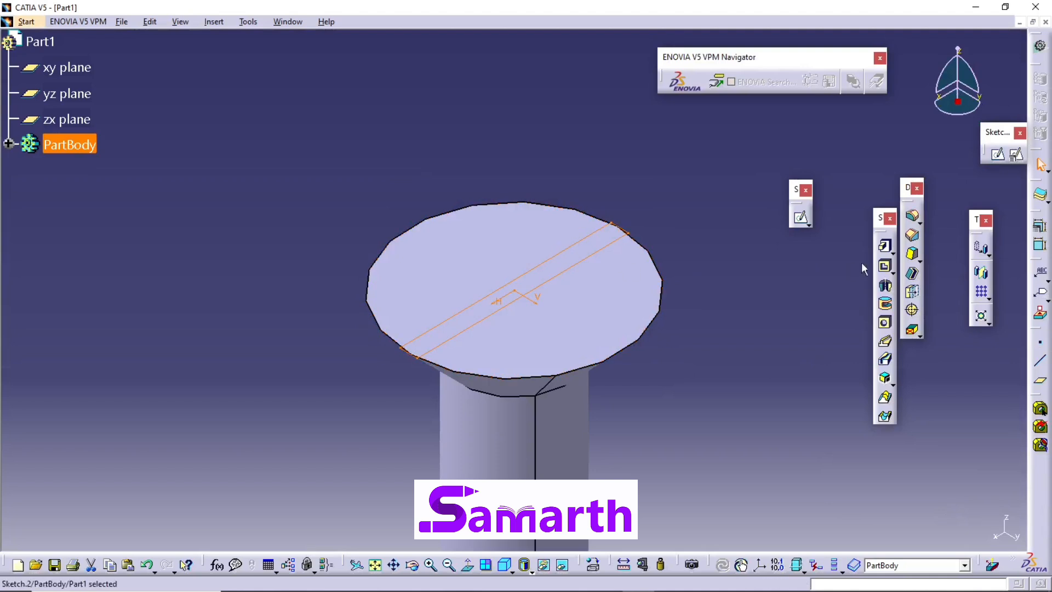
click(885, 268)
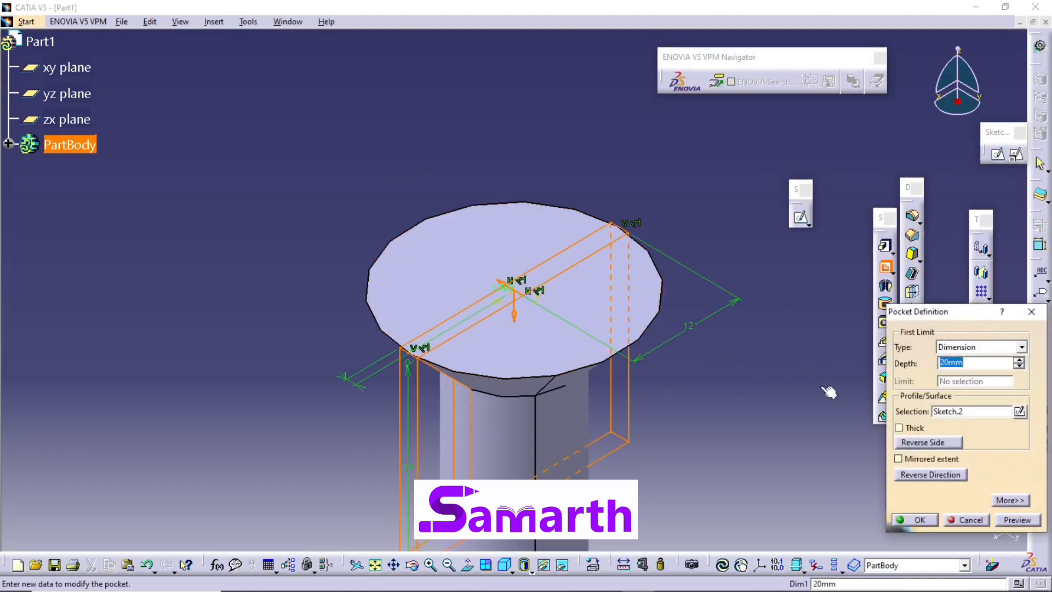
text(3)
click(916, 521)
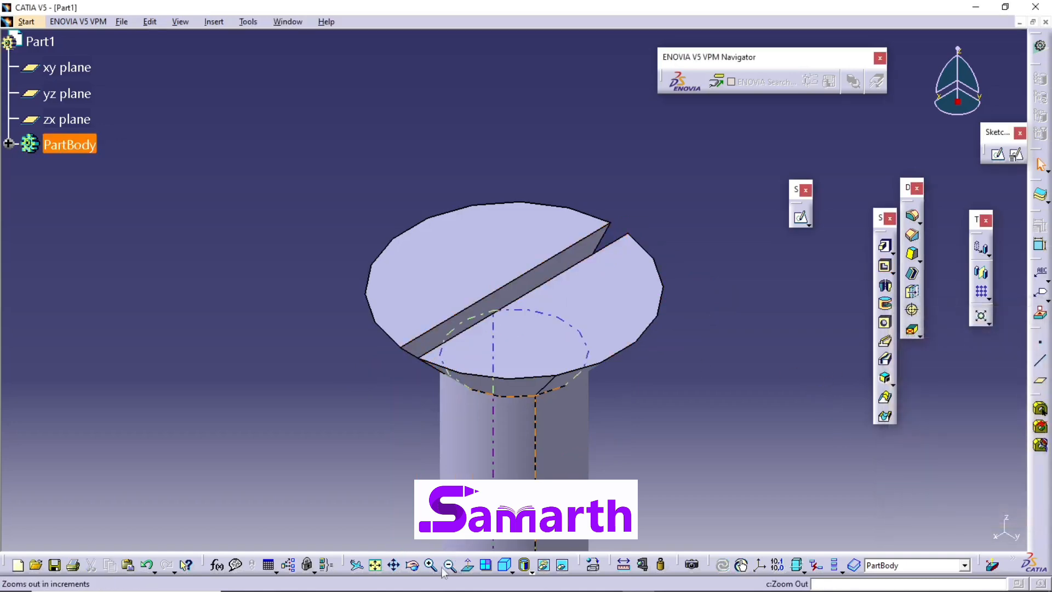
- Define a thread with the shank's cylindrical surface as lateral face and the shank's bottom end as limit face
click(375, 565)
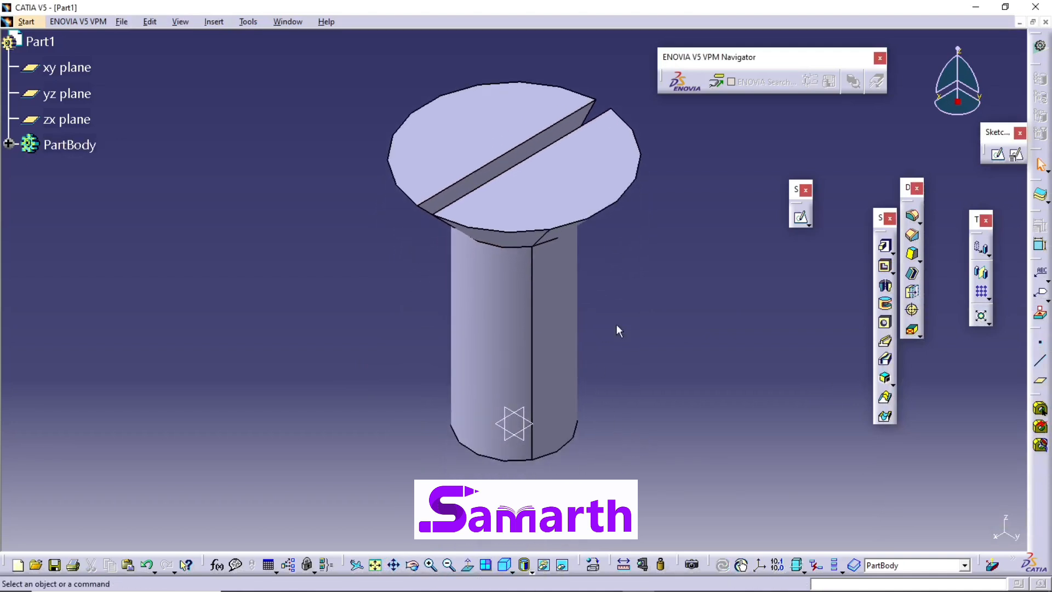
middle_drag(617, 329, 562, 233)
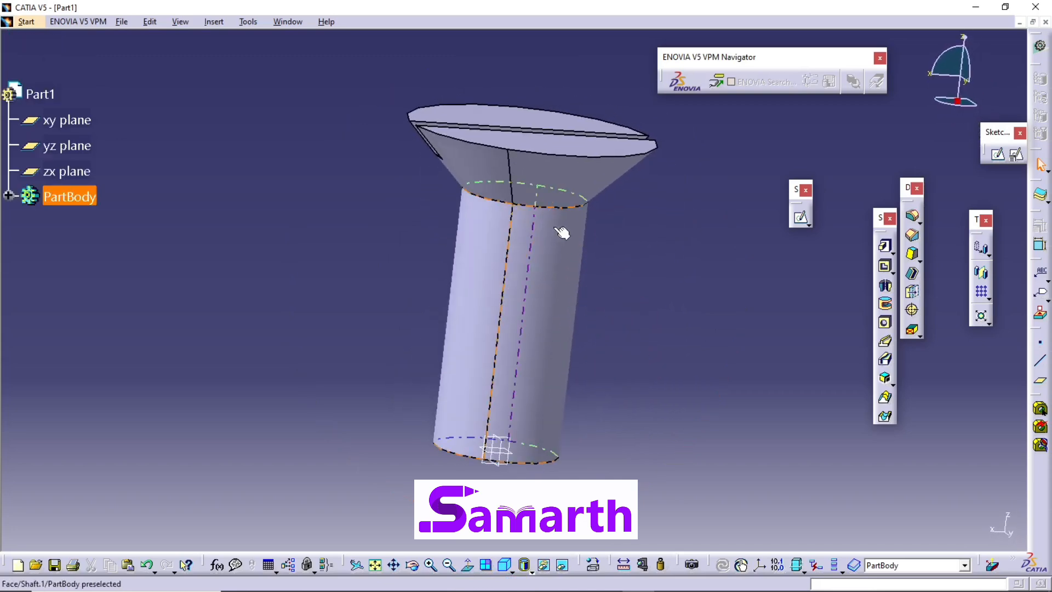
click(912, 311)
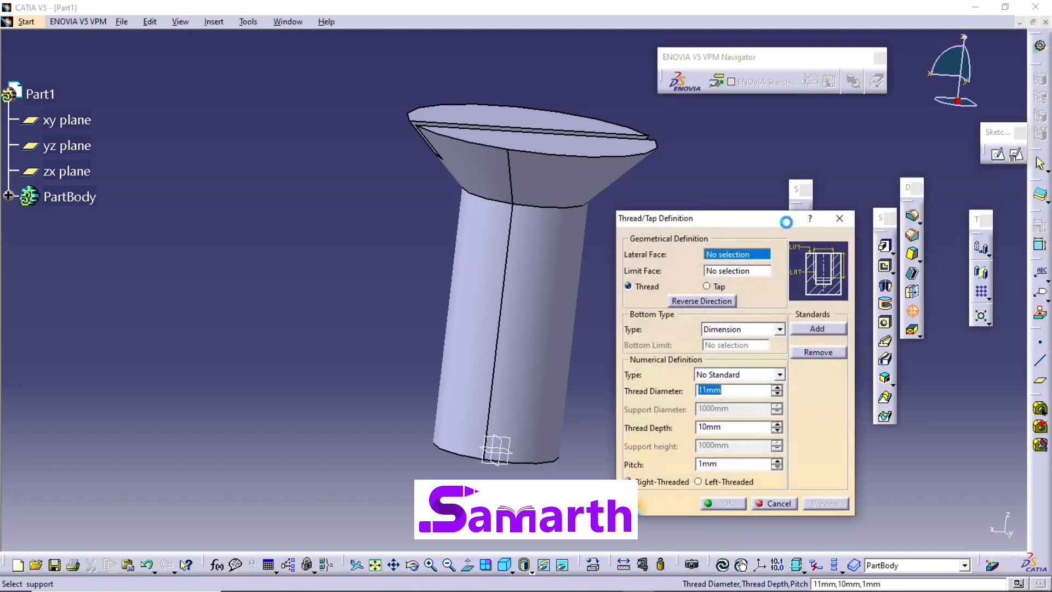
drag(779, 223, 814, 223)
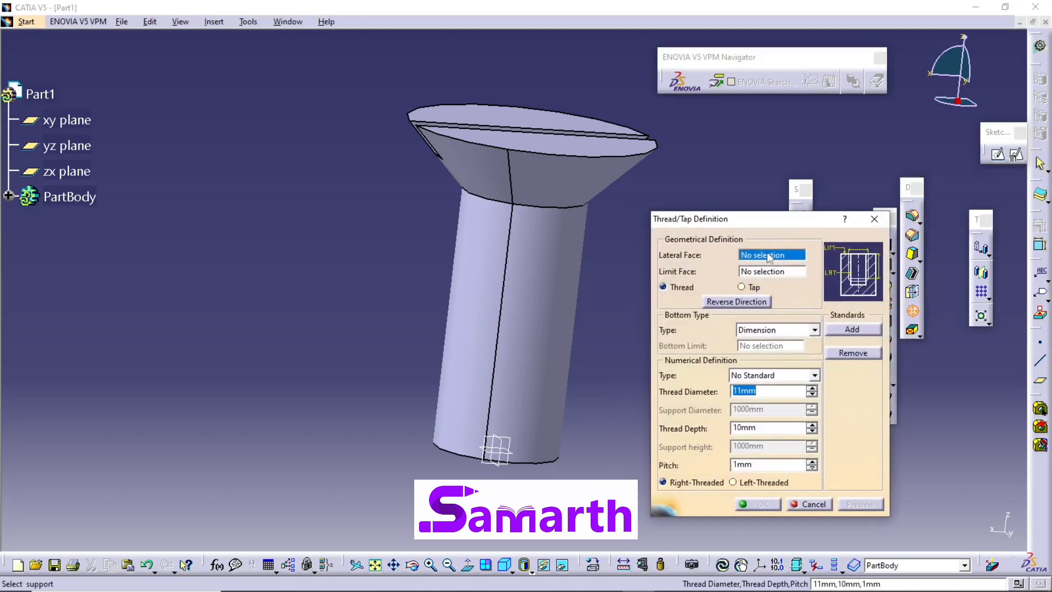
click(552, 309)
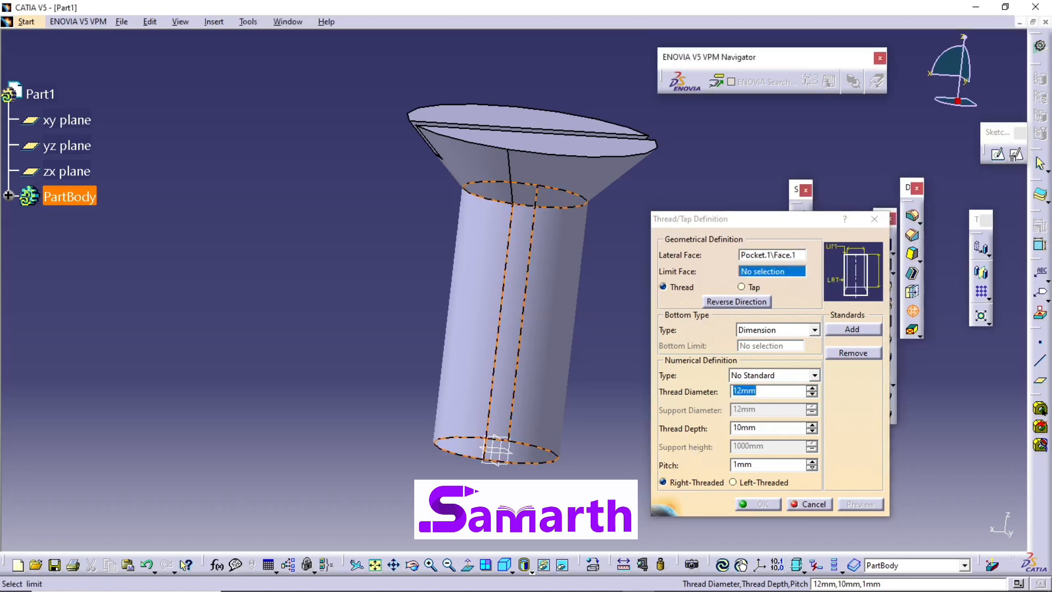
middle_drag(551, 496, 605, 403)
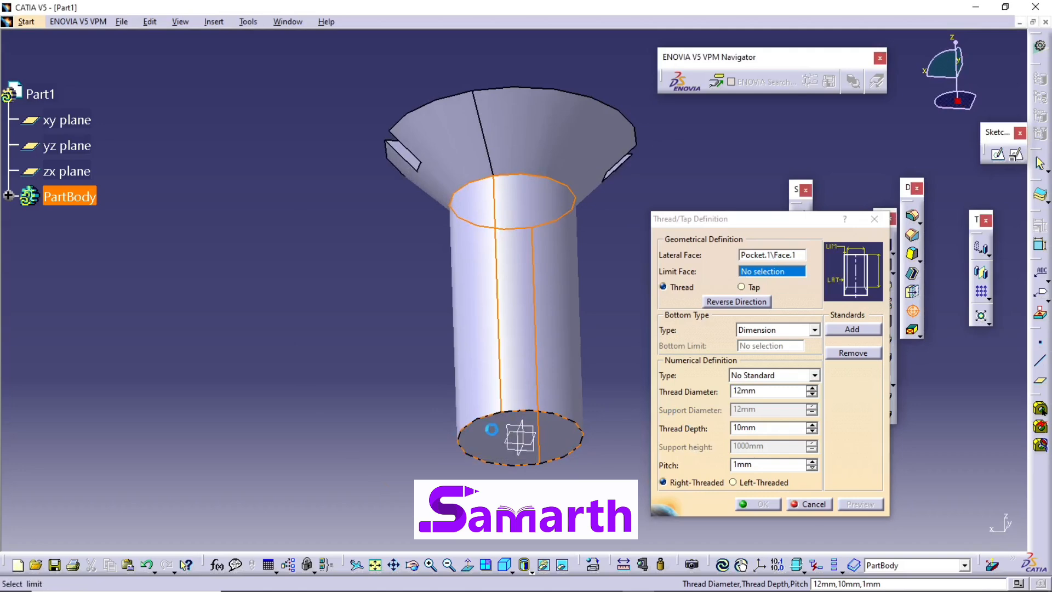
click(504, 442)
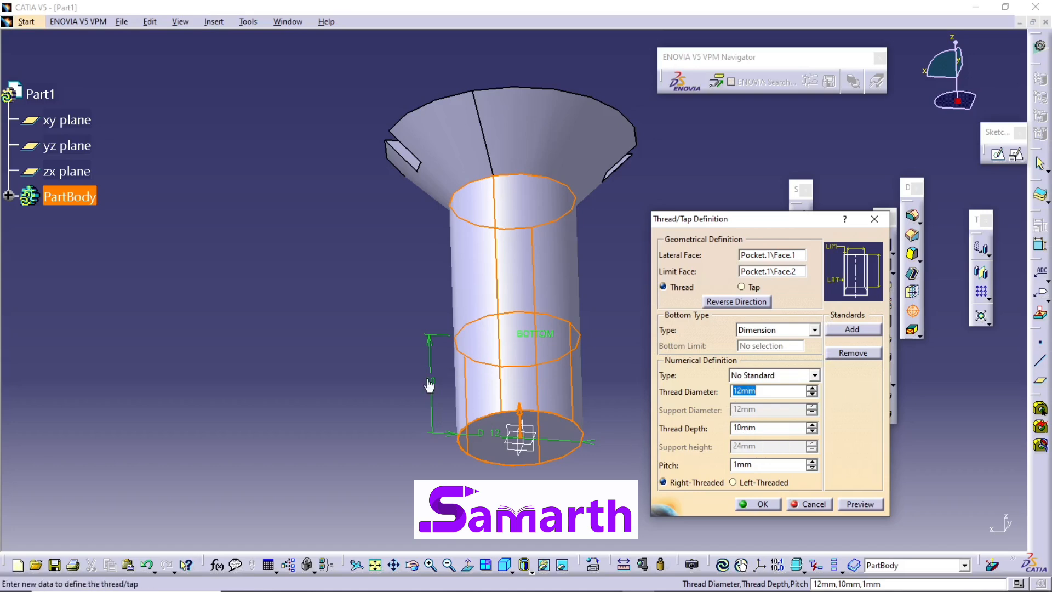
- Set the thread depth to 30 mm and create the thread on the shank
double_click(753, 428)
text(30)
key(Return)
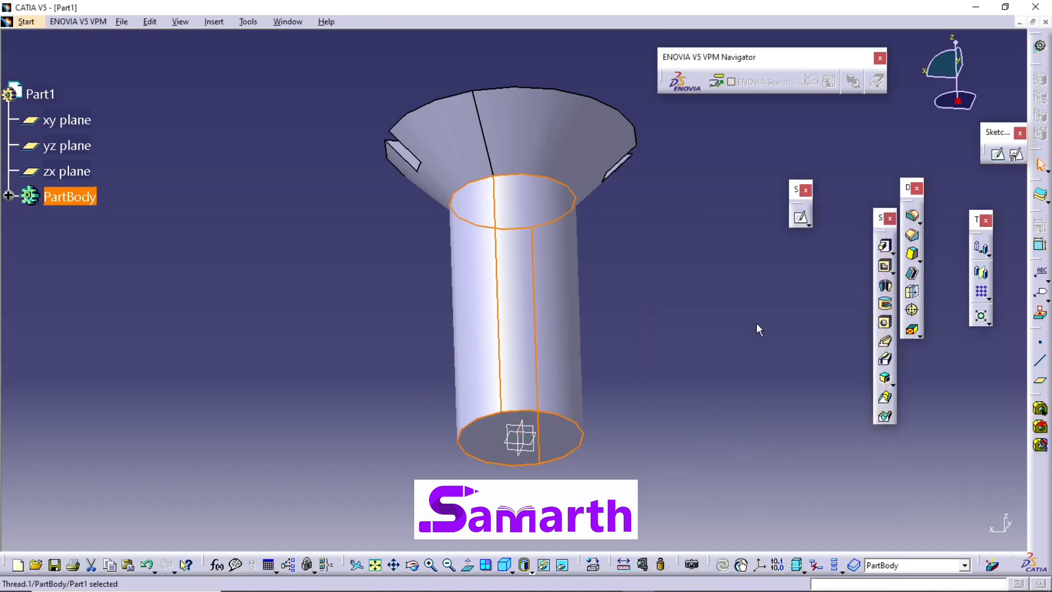
click(757, 305)
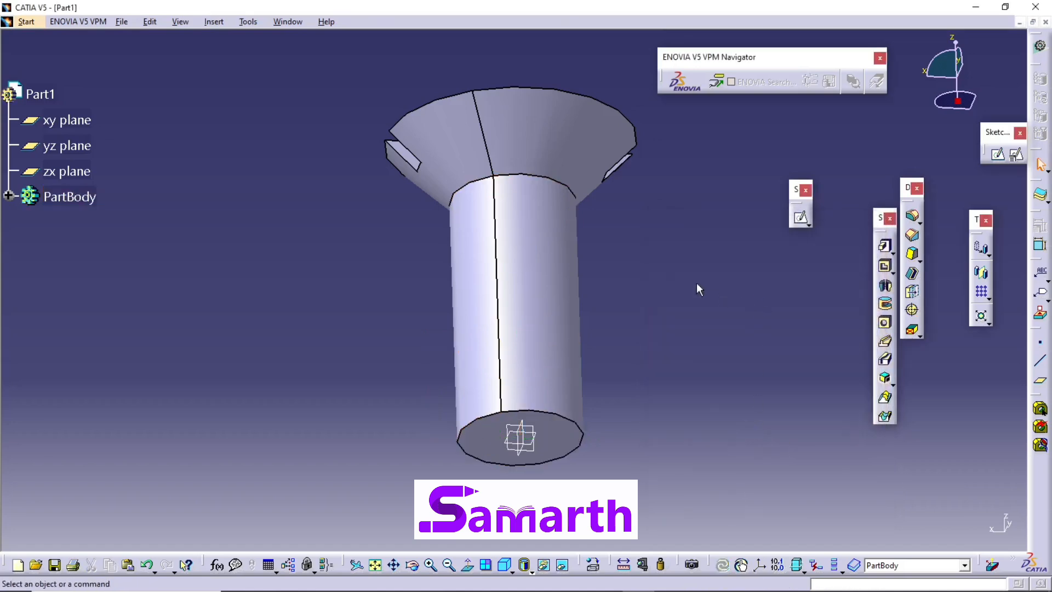
- Examine the screw's shank and slotted head from several angles and set the model to the isometric view
middle_drag(696, 283, 566, 252)
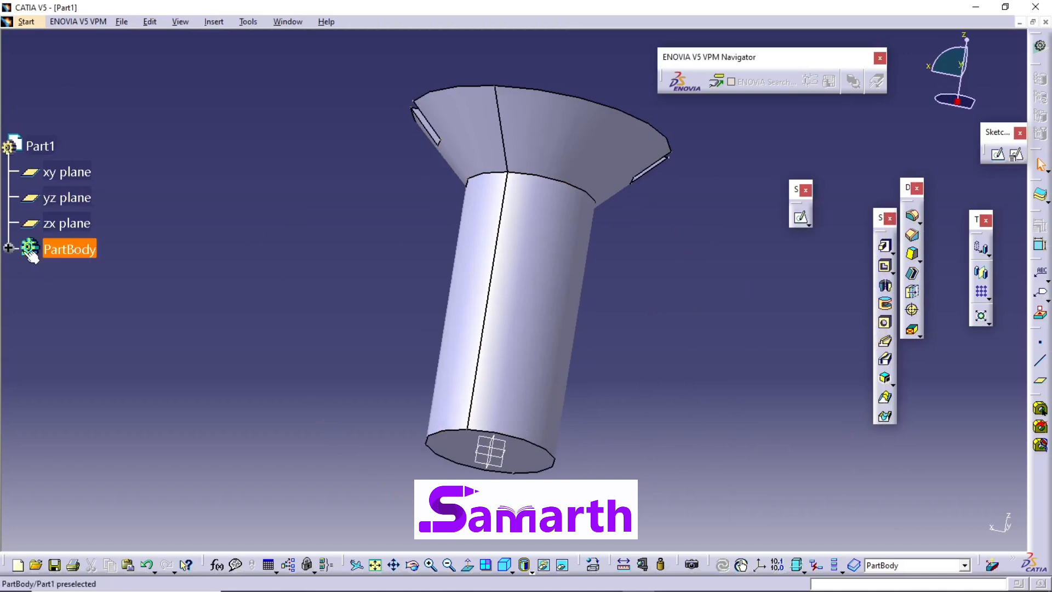
middle_drag(685, 258, 473, 458)
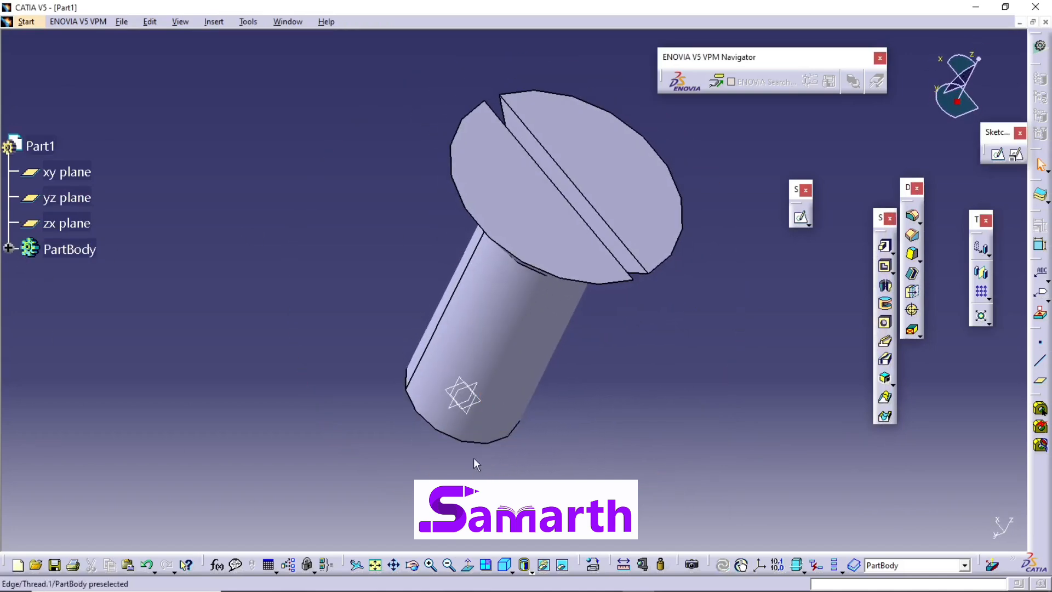
click(376, 565)
click(485, 565)
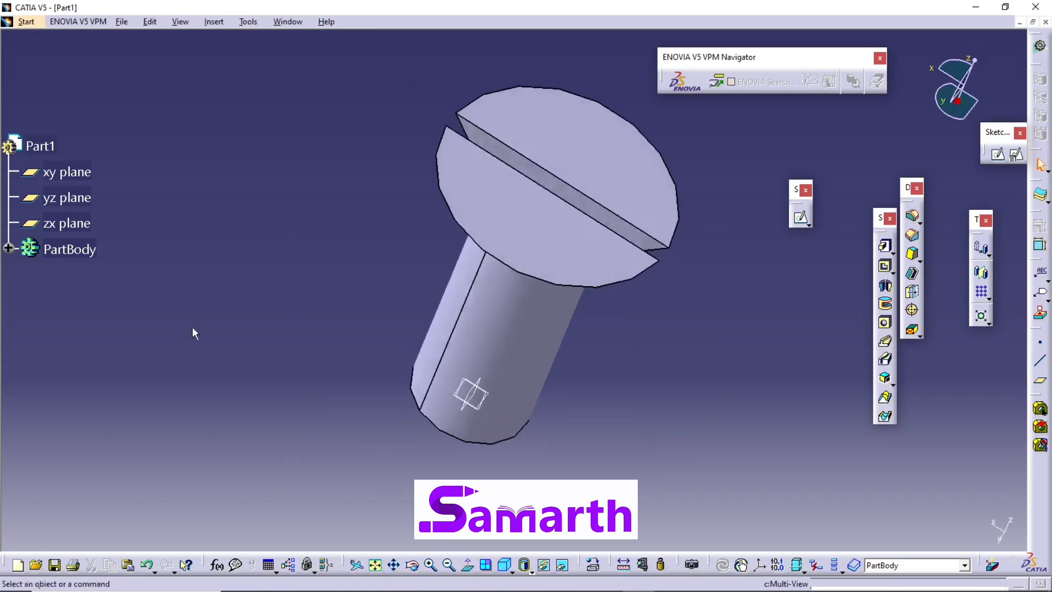
- Expand the part body's feature tree and examine the thread feature with its diameter, depth and pitch entries
click(8, 247)
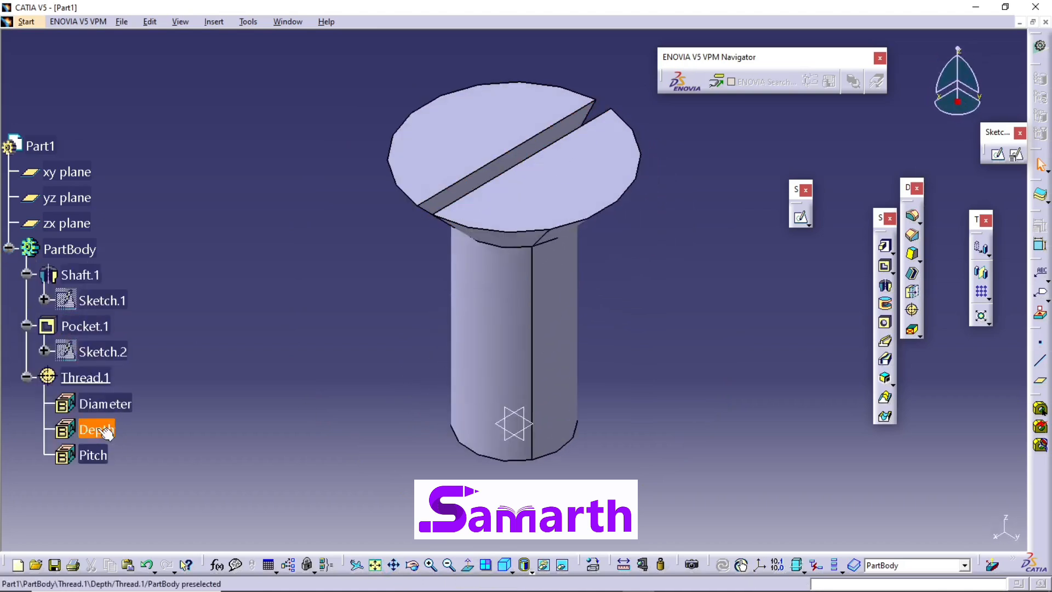
click(104, 404)
click(94, 430)
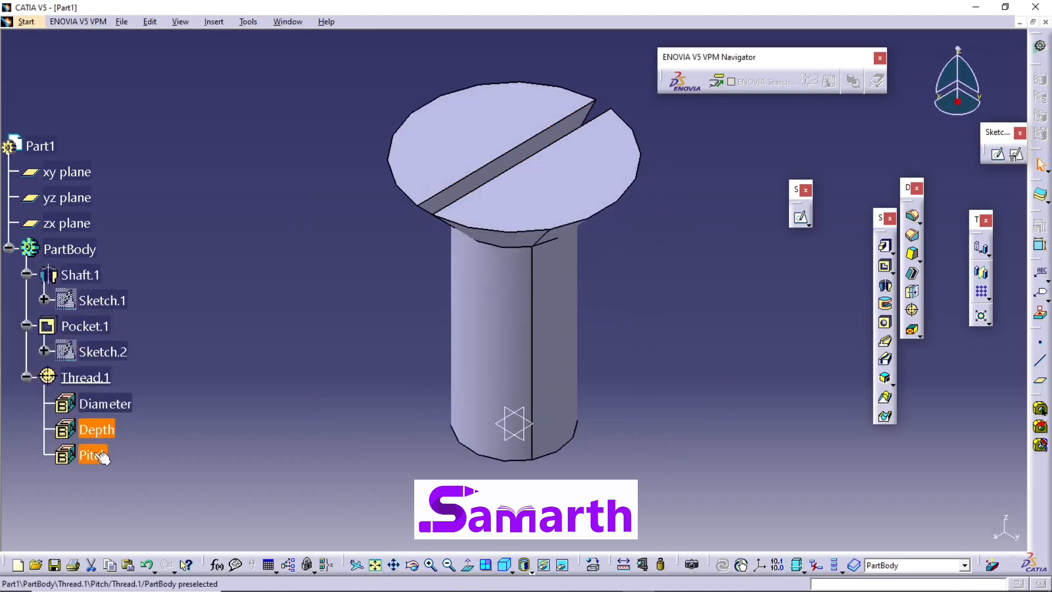
click(94, 456)
click(86, 378)
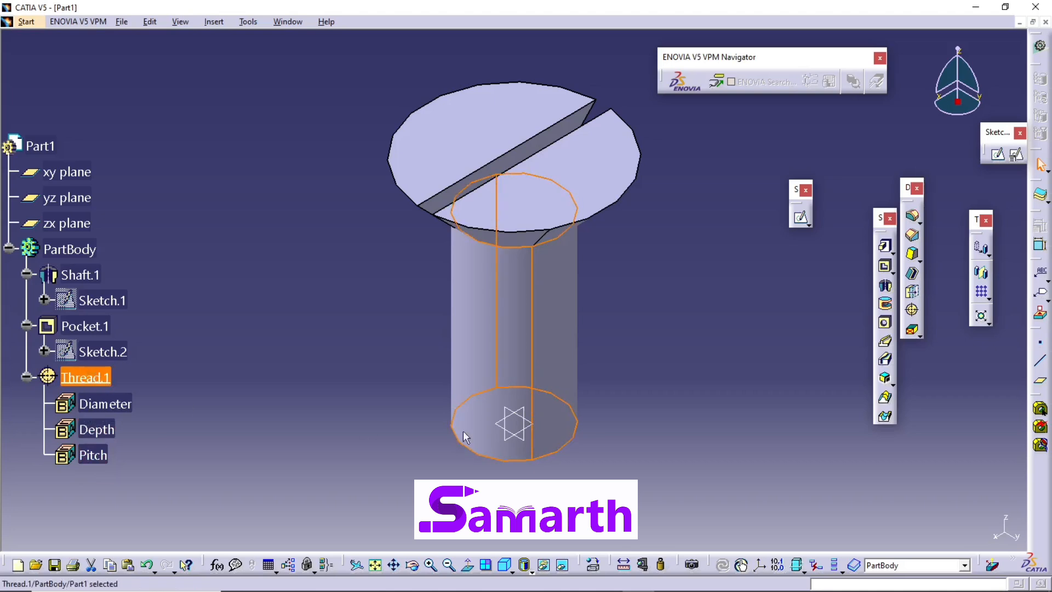
click(730, 396)
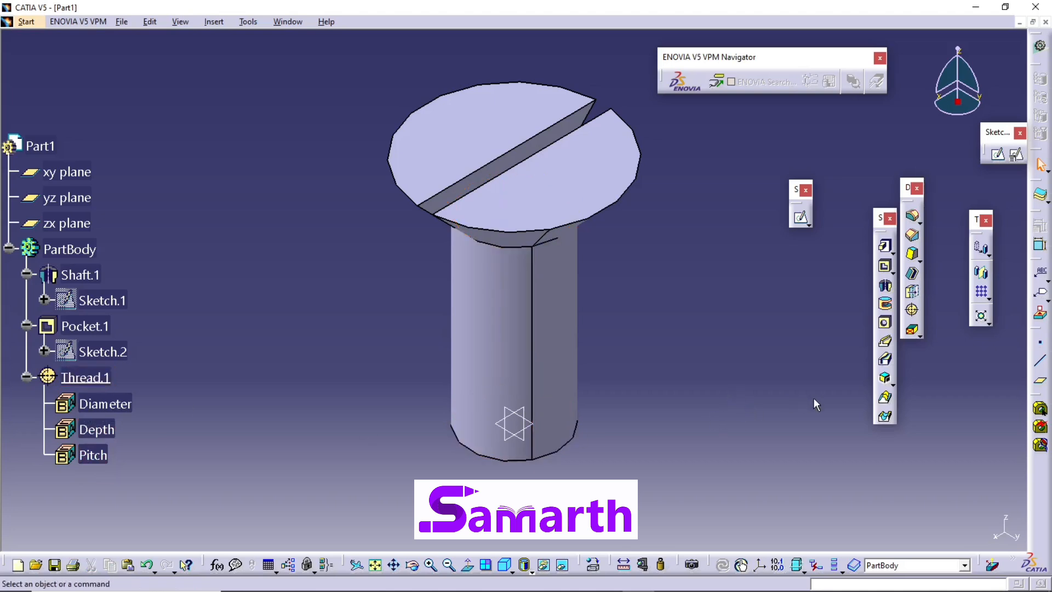